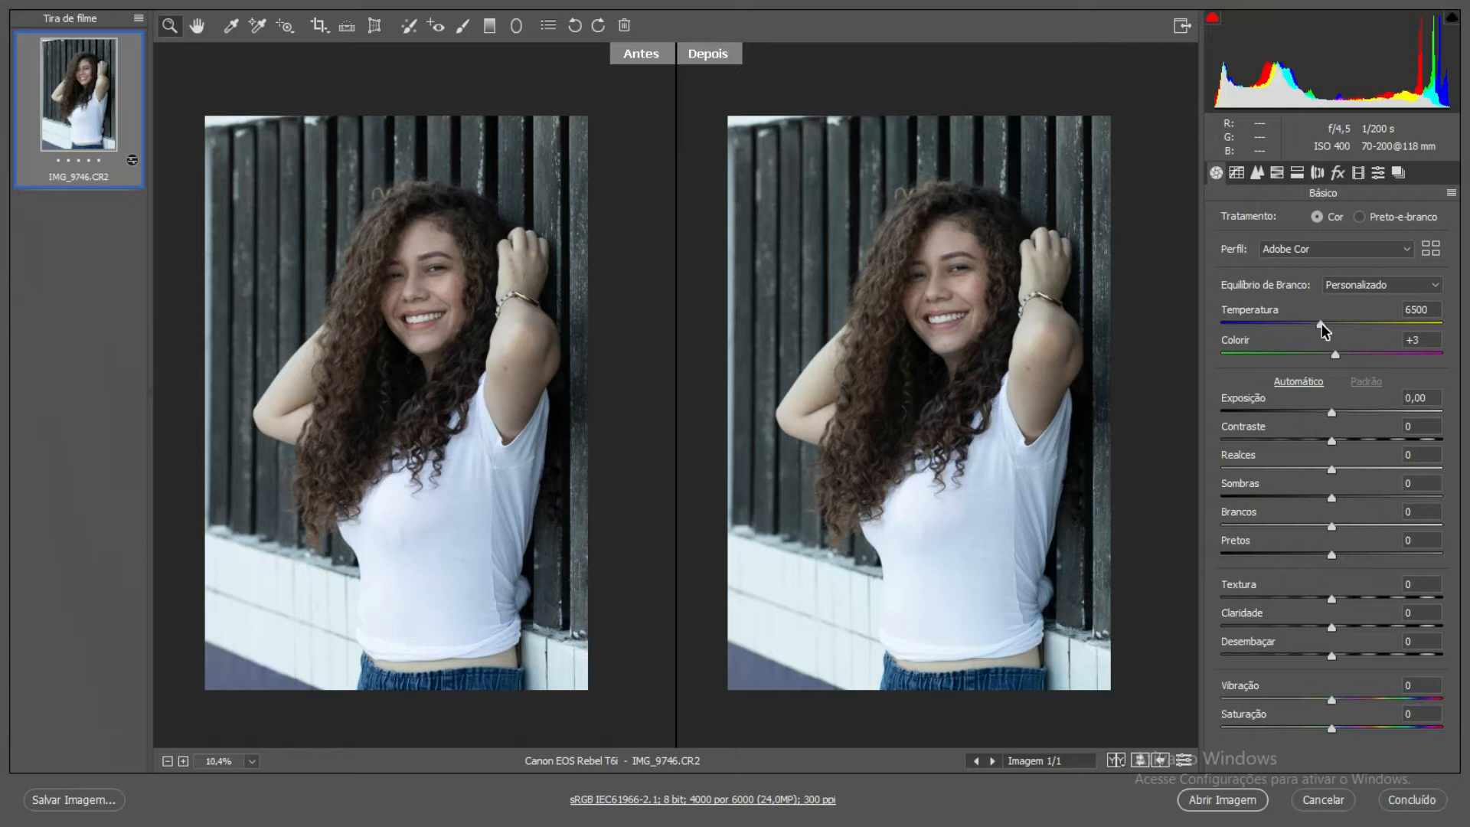
# Compare cooler and warmer white balance on the portrait, and set the Temperatura to 7200.
pyautogui.moveTo(1325, 330); pyautogui.dragTo(1266, 328)
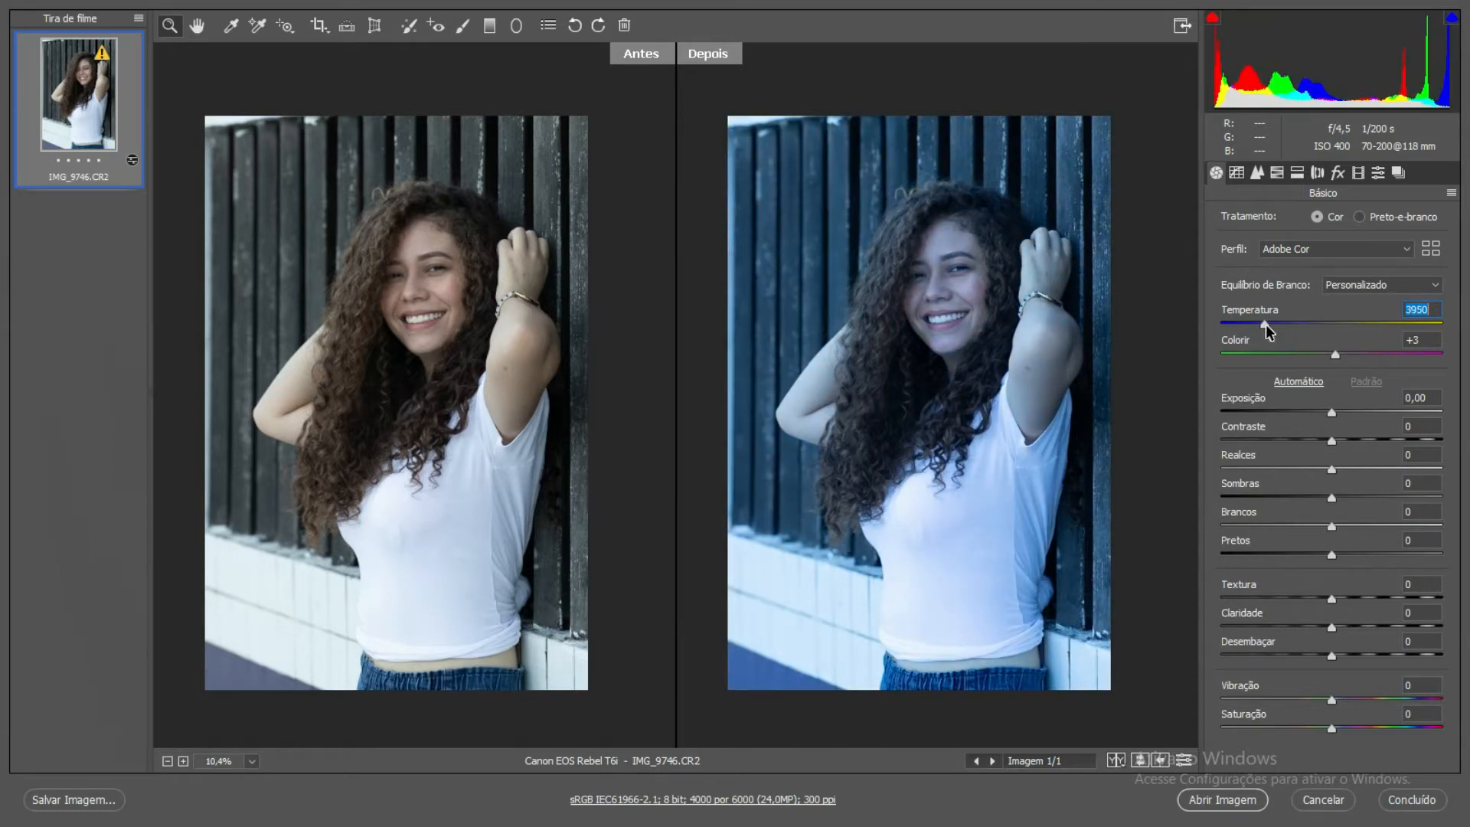
pyautogui.moveTo(1265, 327); pyautogui.dragTo(1357, 330)
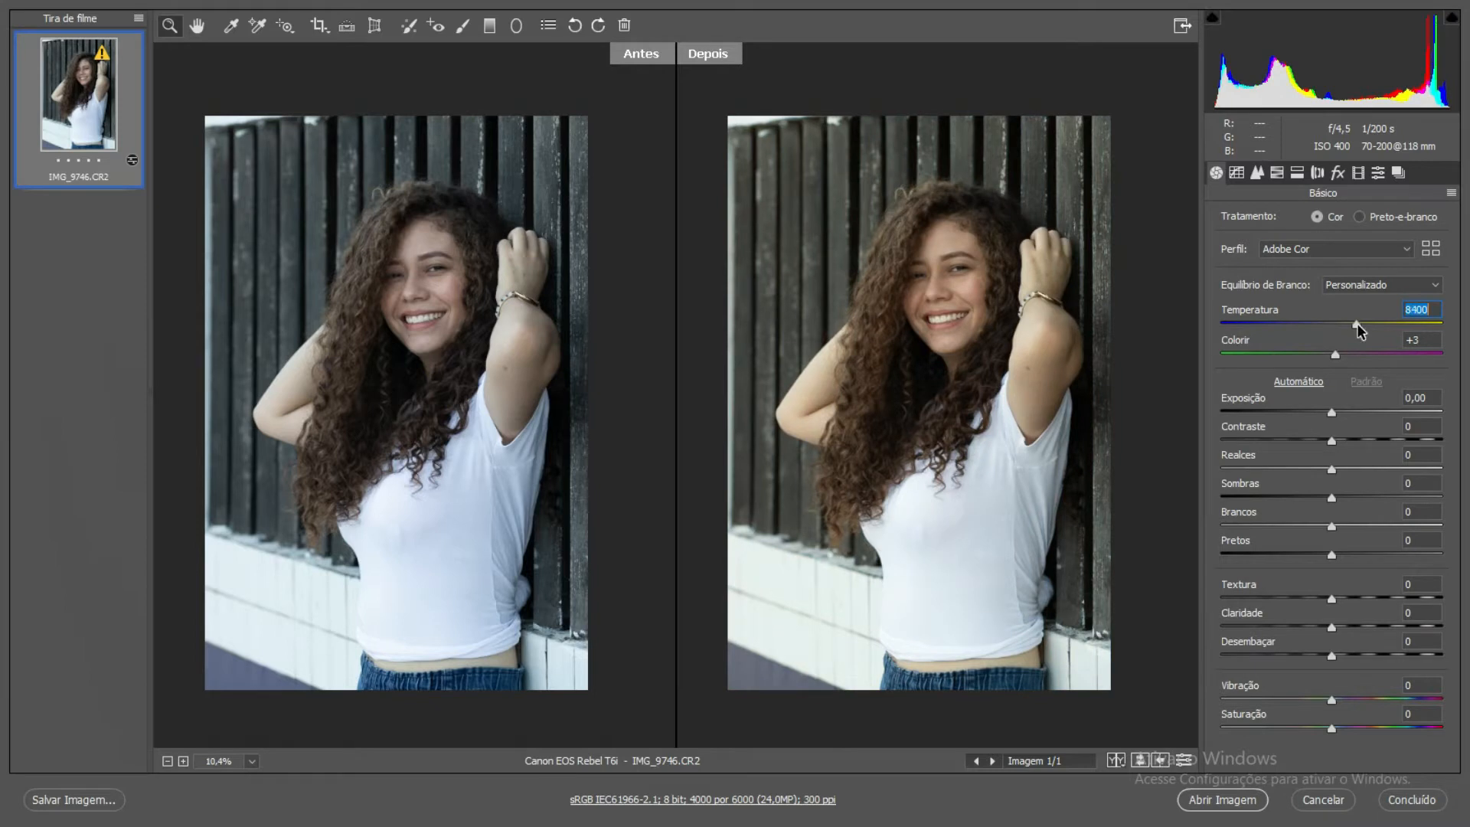
pyautogui.moveTo(1358, 323); pyautogui.dragTo(1383, 323)
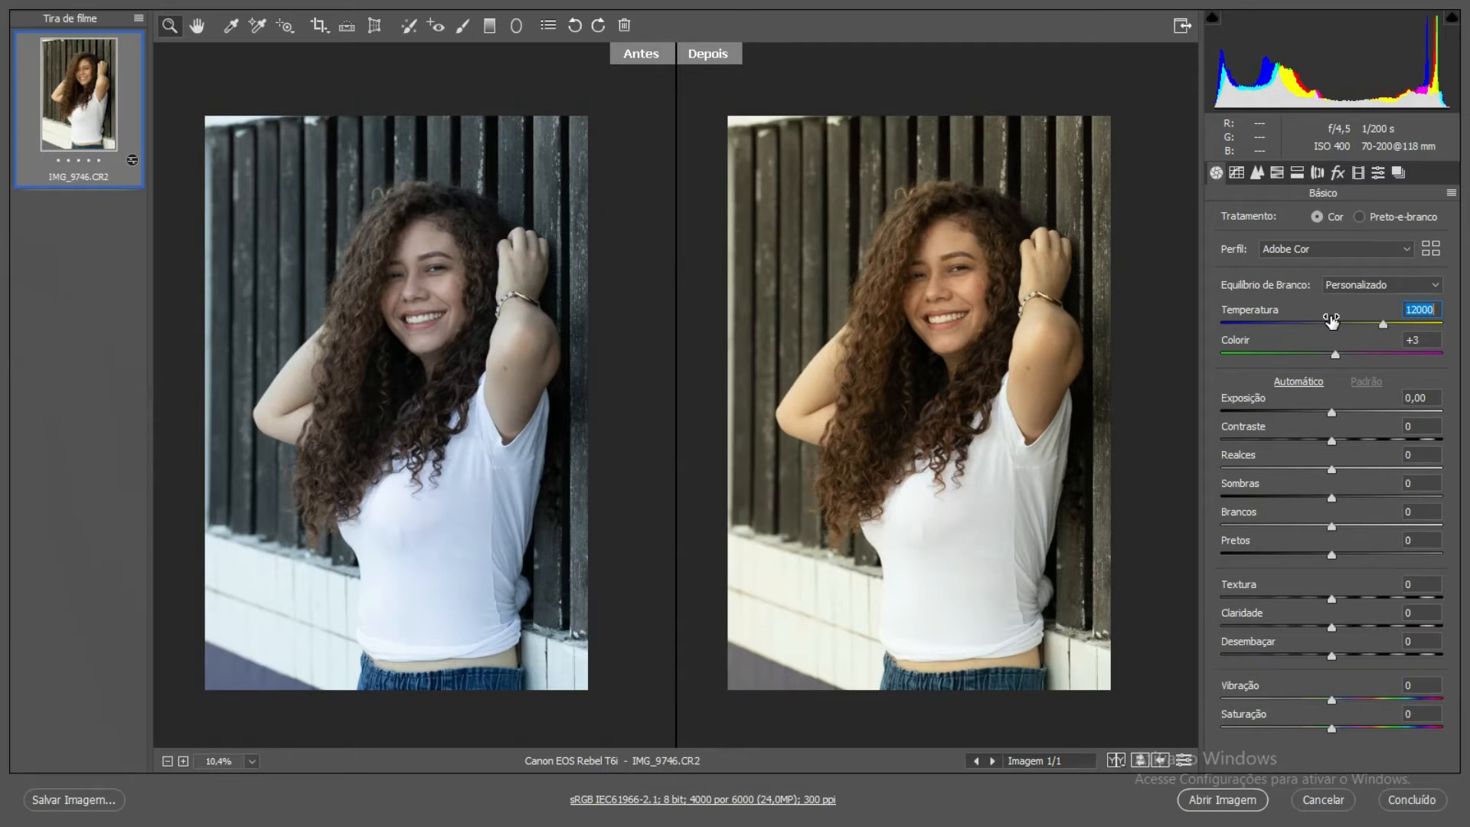
pyautogui.write('7200')
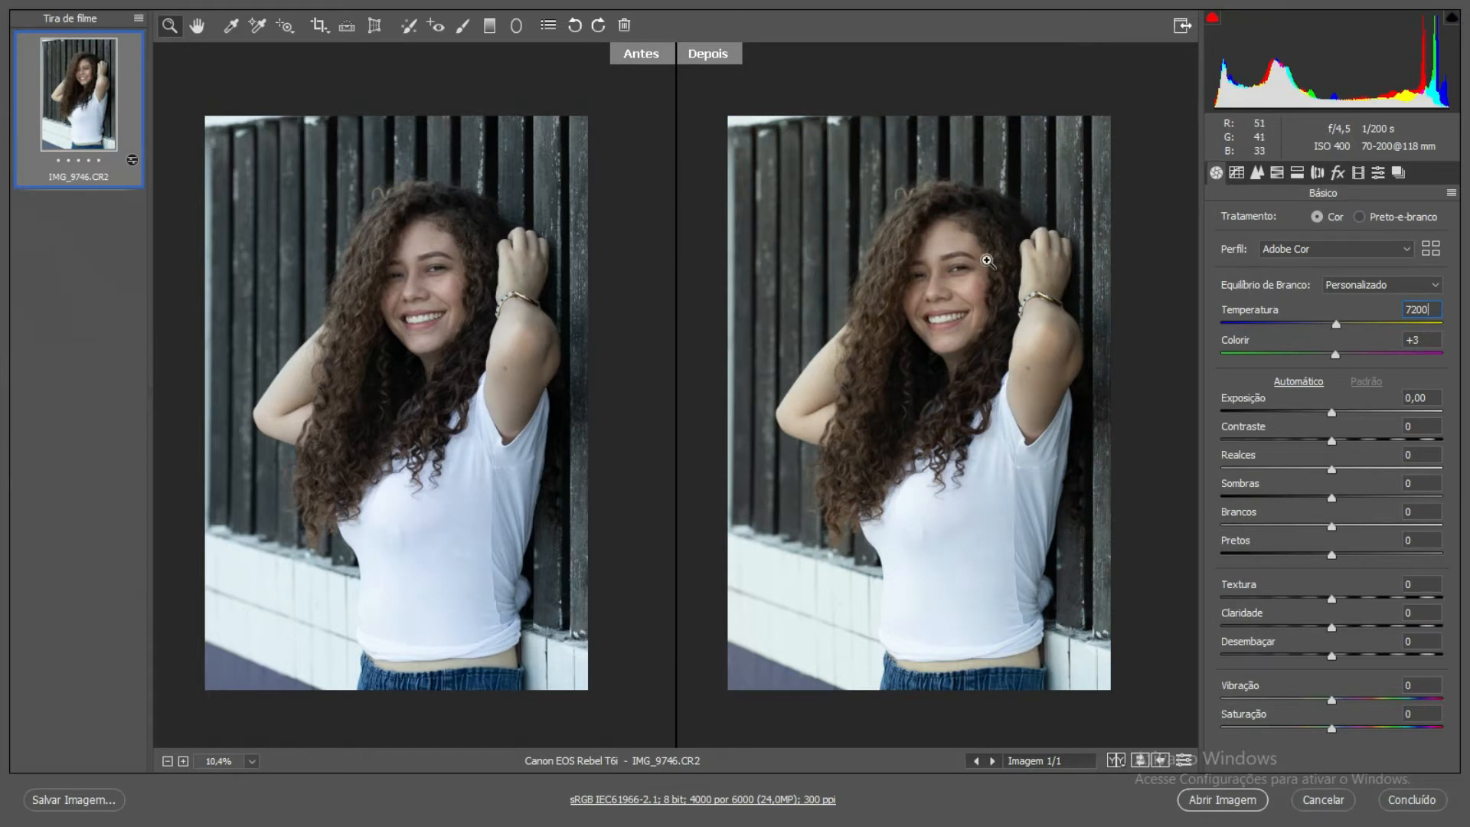
# Try a strong magenta tint on the portrait, and set Colorir to +10.
pyautogui.click(989, 262)
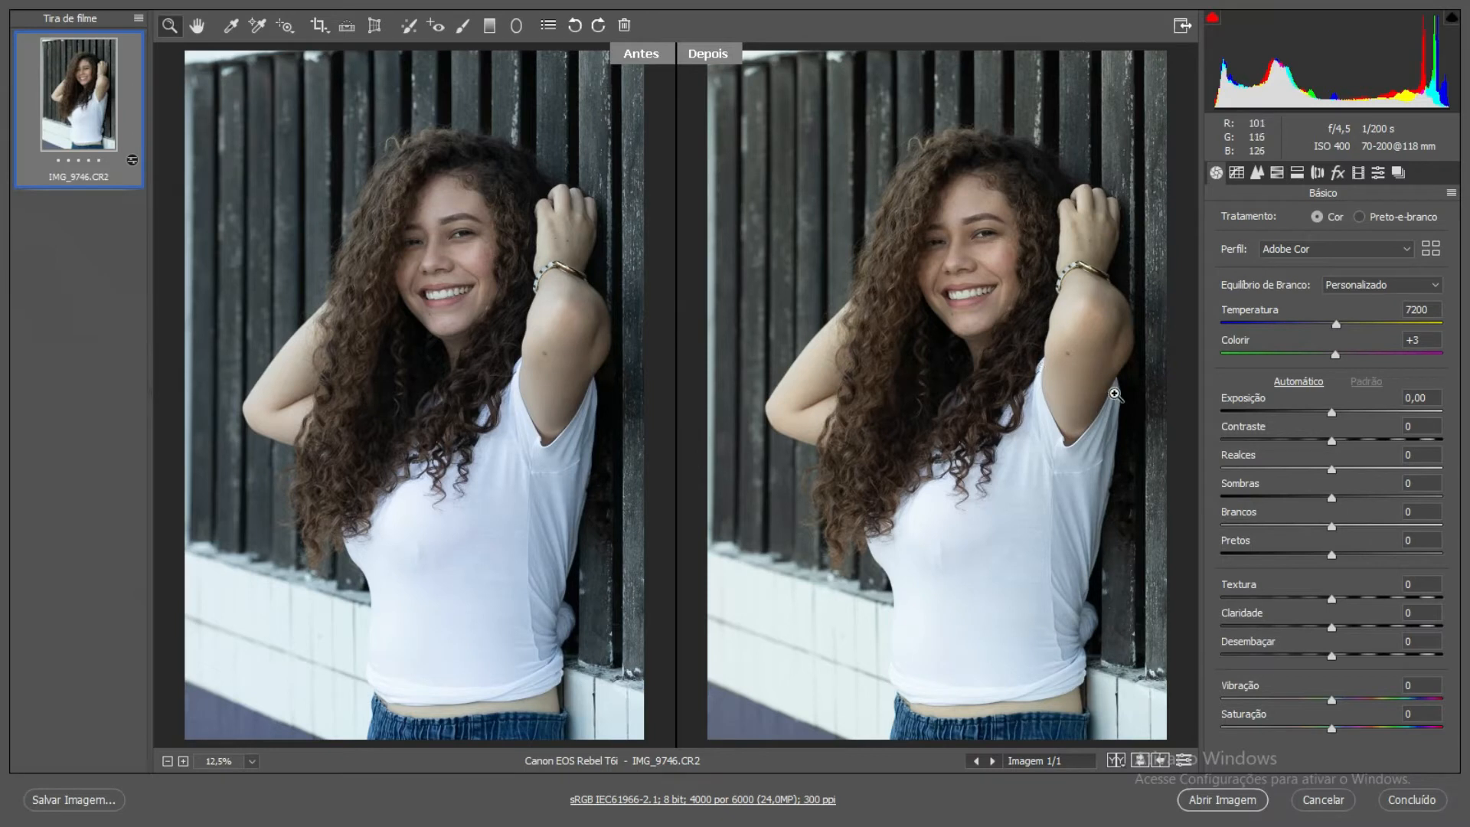
pyautogui.click(1334, 355)
pyautogui.moveTo(1334, 356); pyautogui.dragTo(1405, 355)
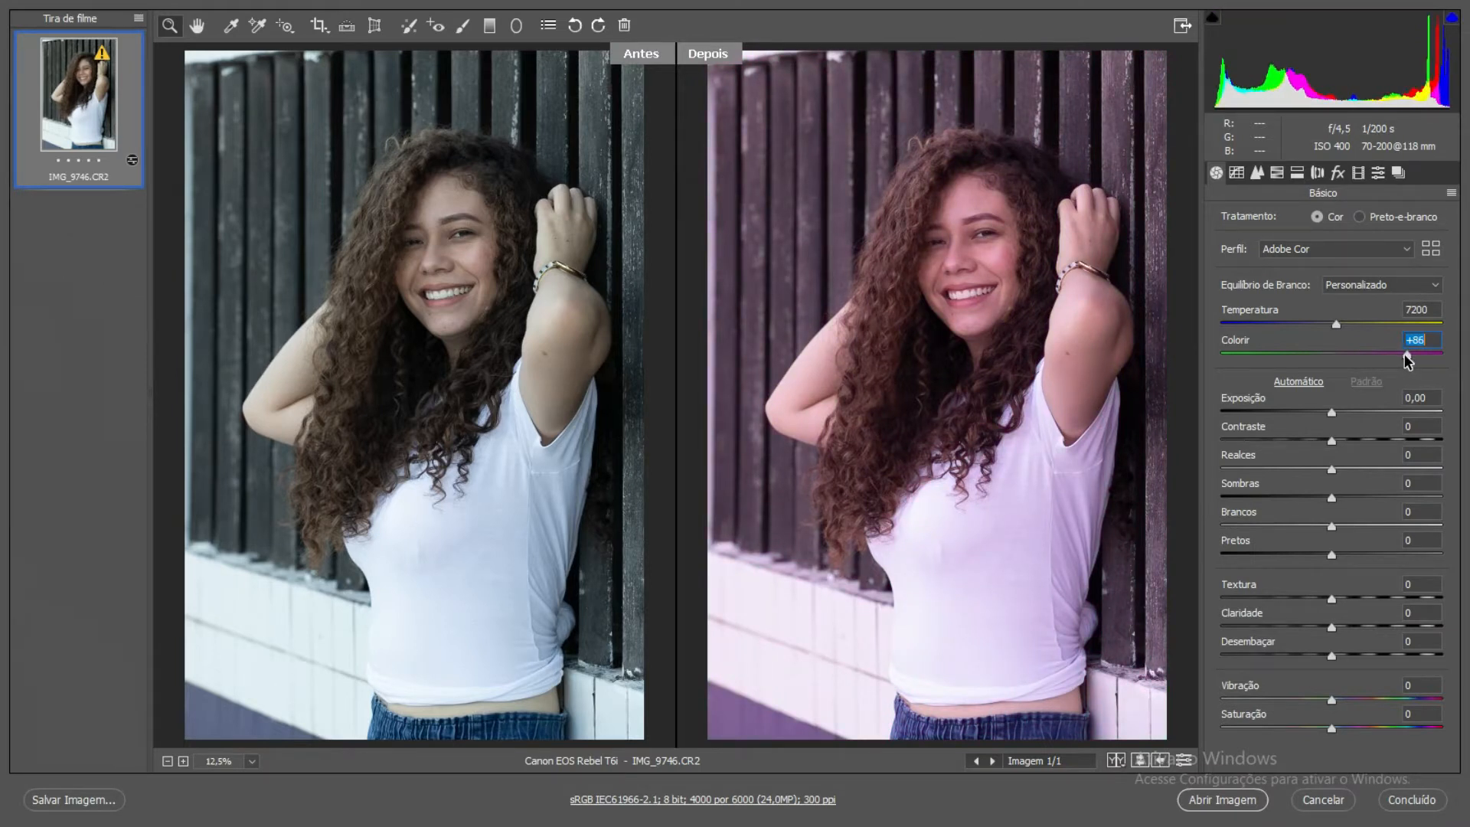
pyautogui.moveTo(1405, 354); pyautogui.dragTo(1403, 352)
pyautogui.write('10')
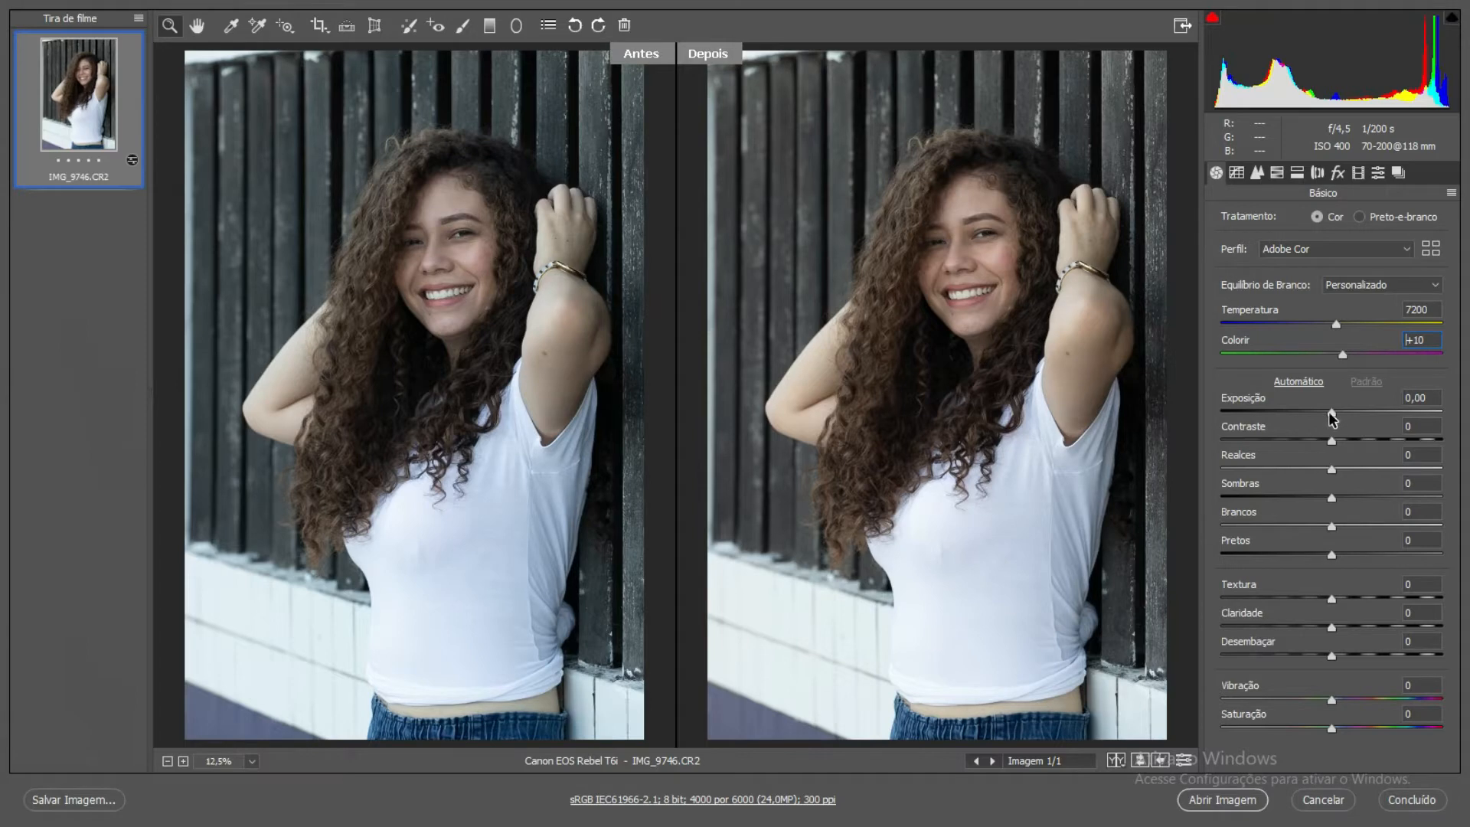
# Test darker and brighter exposures on the portrait, and settle Exposição at +0,10.
pyautogui.moveTo(1332, 418); pyautogui.dragTo(1279, 413)
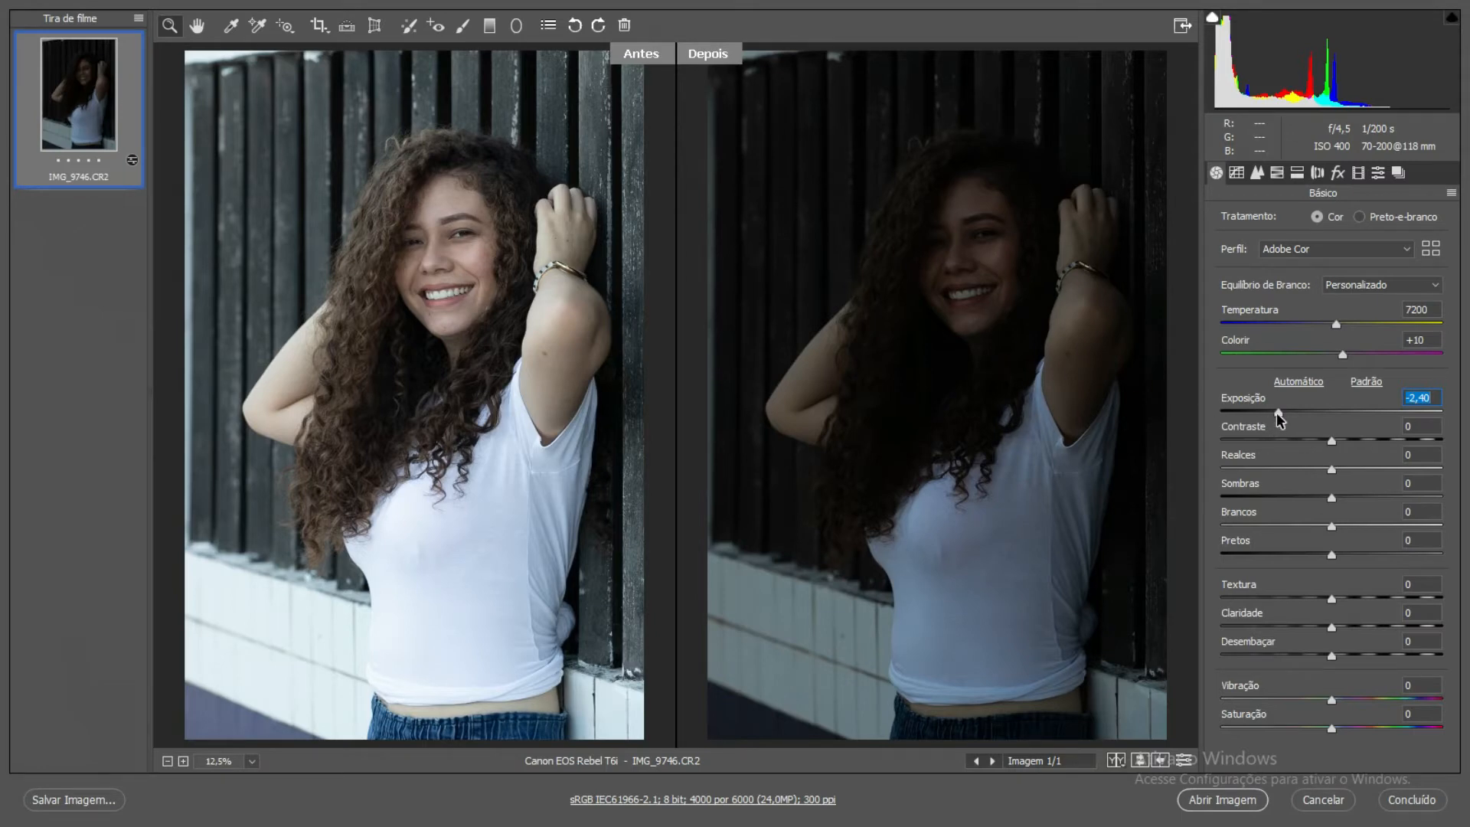
pyautogui.moveTo(1277, 412); pyautogui.dragTo(1349, 413)
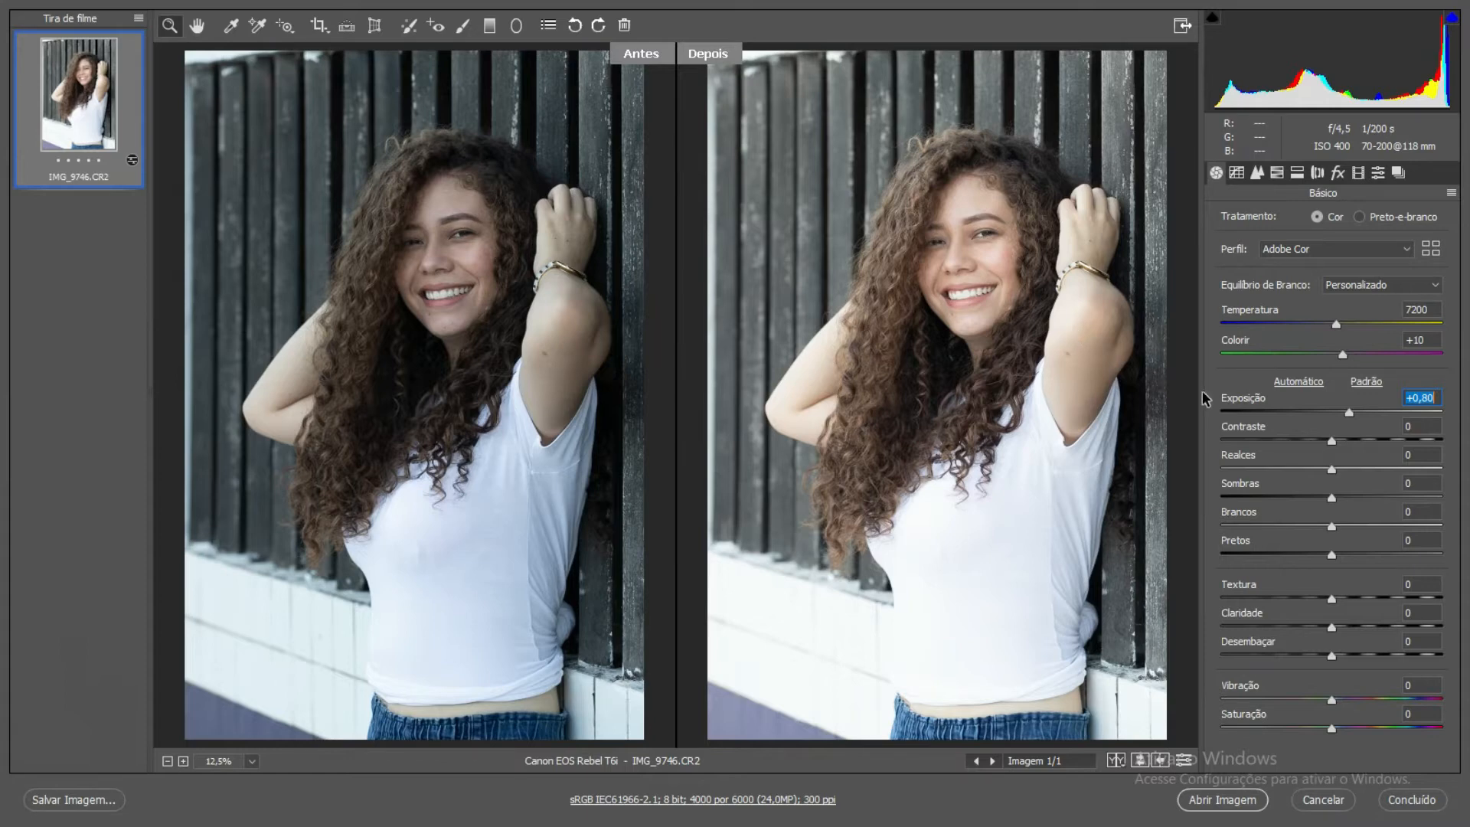
pyautogui.moveTo(1347, 411); pyautogui.dragTo(1337, 413)
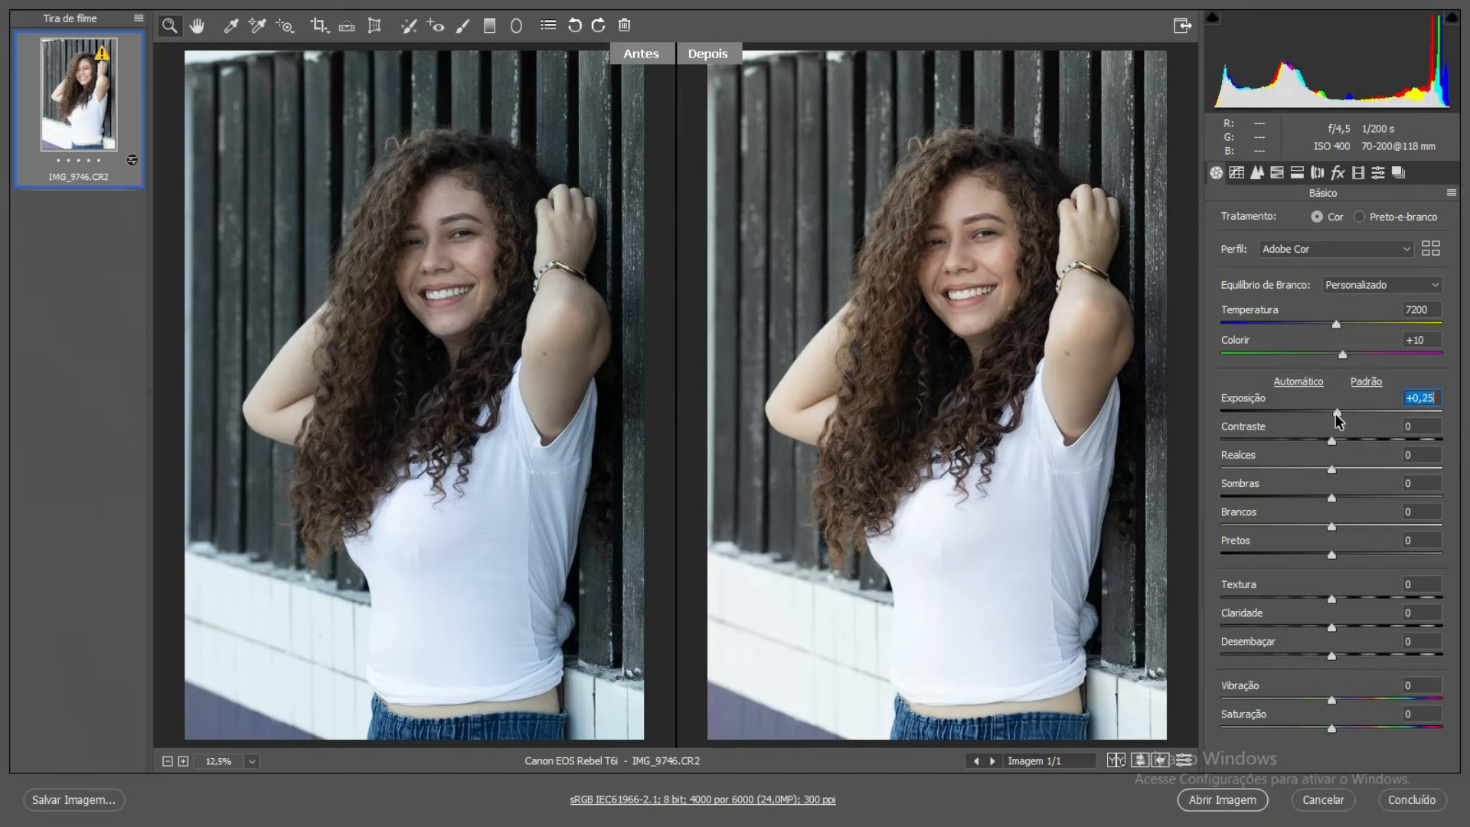
pyautogui.moveTo(1336, 414); pyautogui.dragTo(1333, 414)
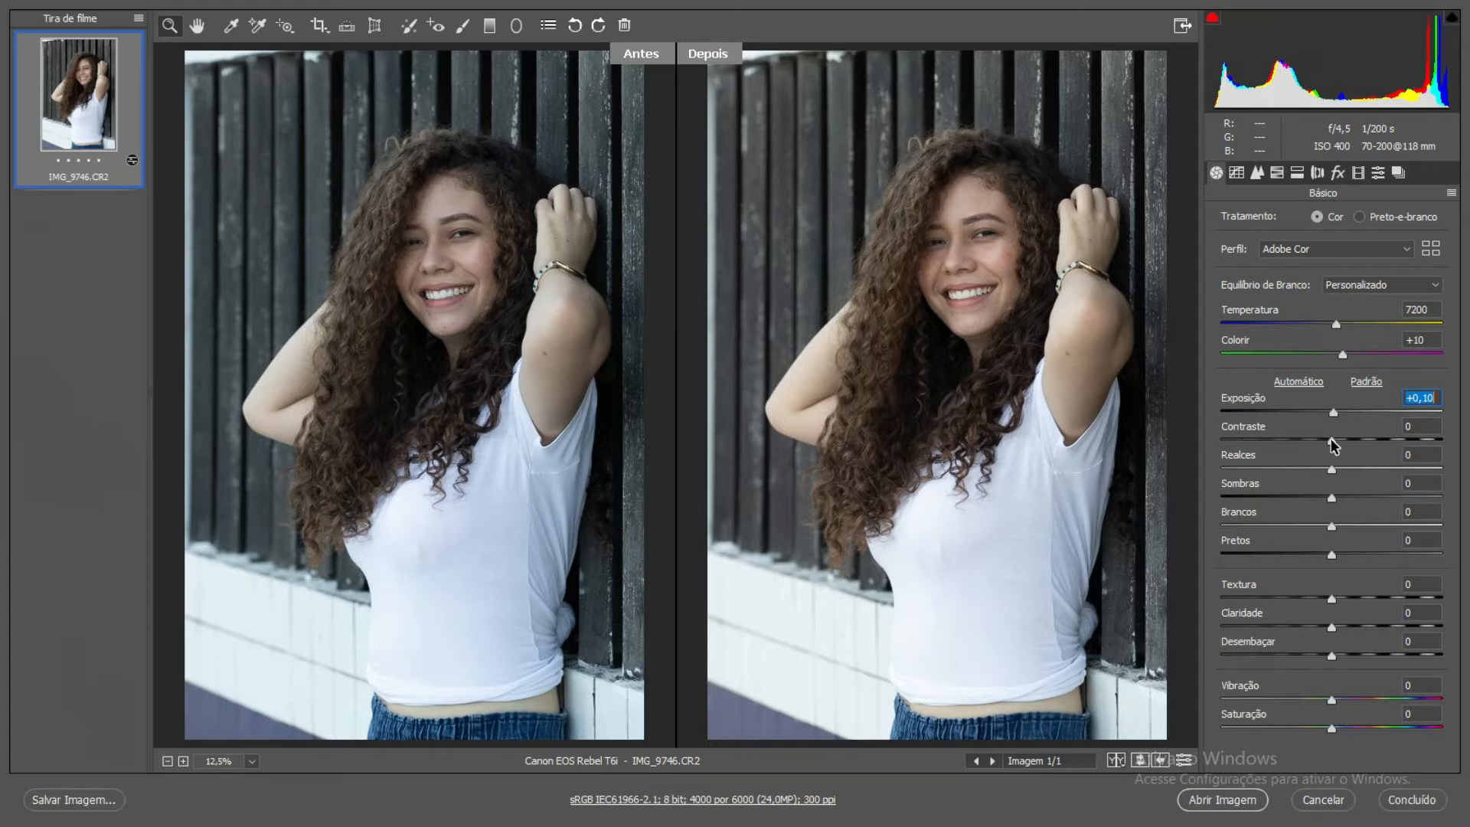
# Try a high contrast of about +57 while checking the face up close, and set Contraste to -20.
pyautogui.moveTo(1331, 438); pyautogui.dragTo(1392, 443)
pyautogui.click(1010, 222)
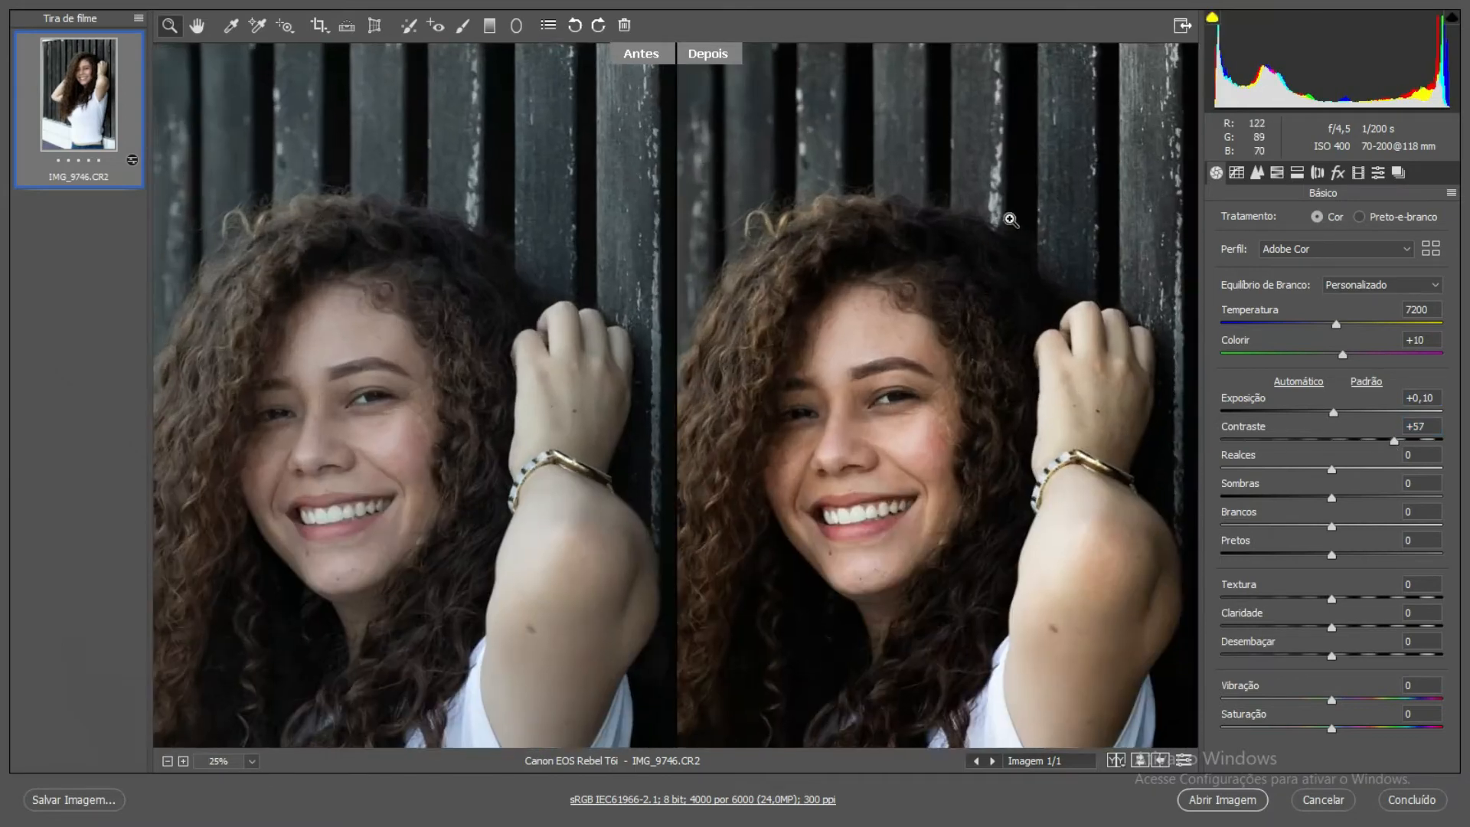
pyautogui.moveTo(1025, 320); pyautogui.dragTo(1116, 188)
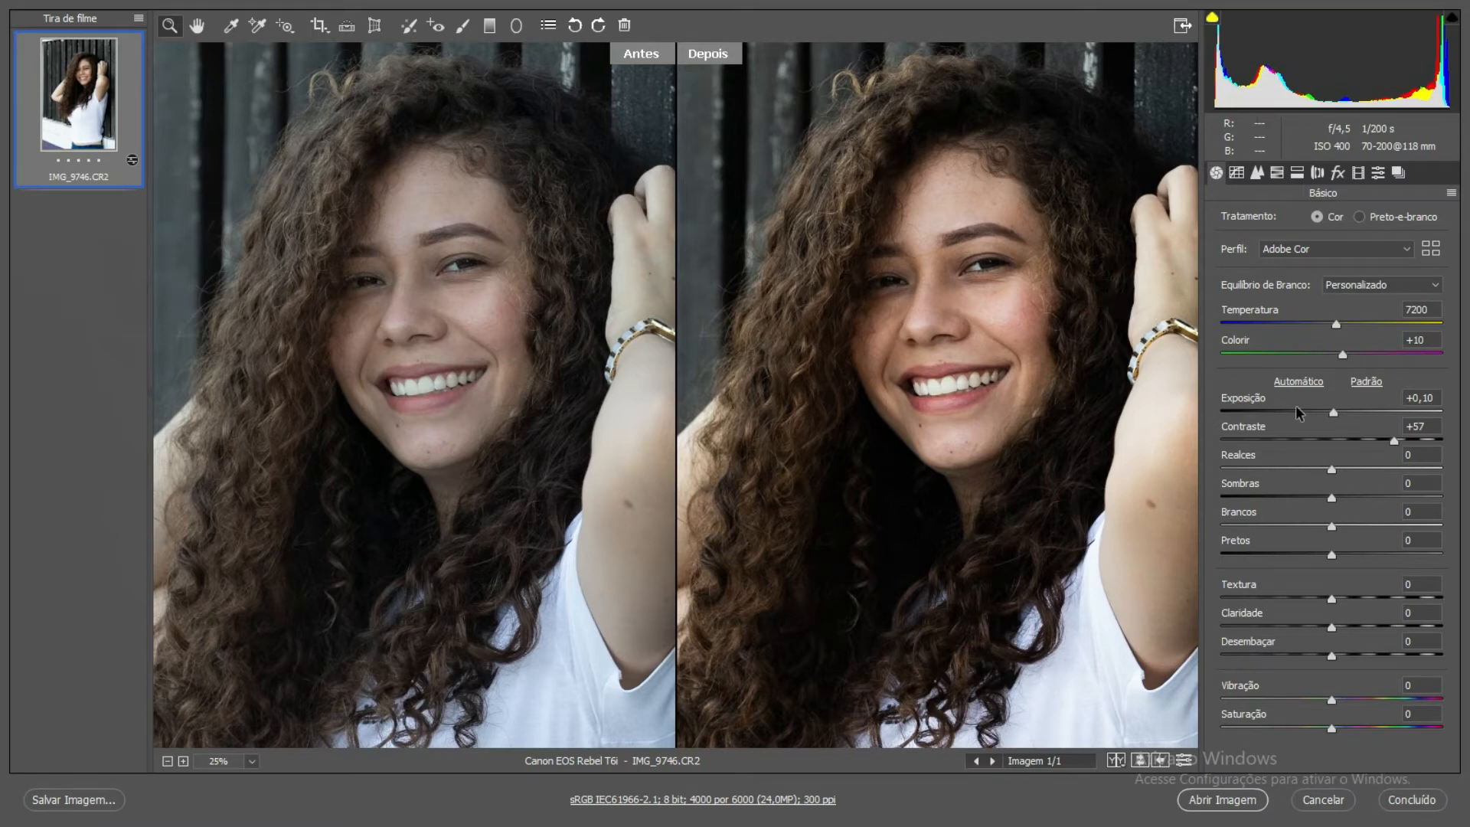
pyautogui.scroll(-2, 1059, 293)
pyautogui.scroll(1, 1055, 294)
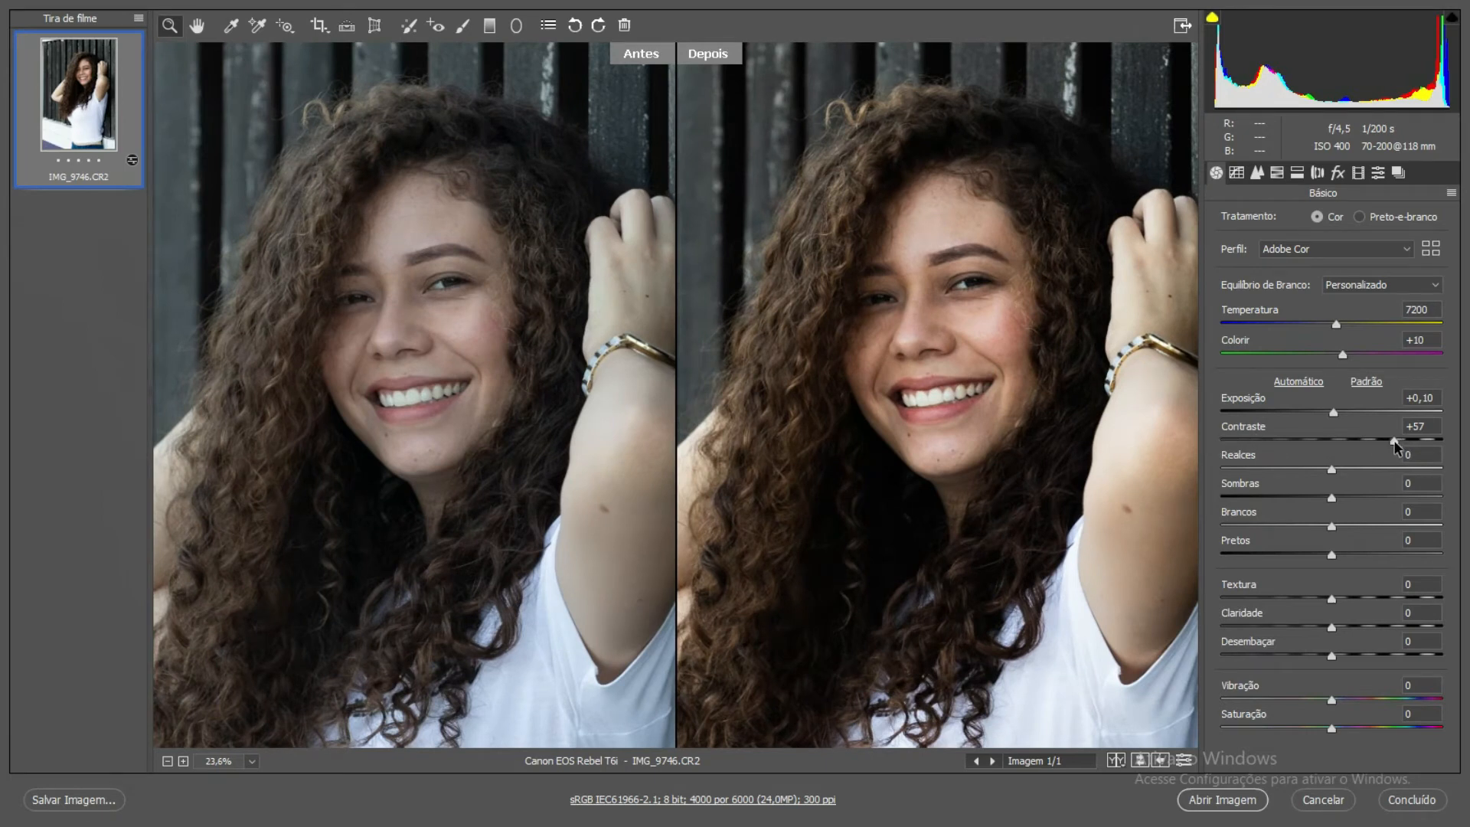
pyautogui.moveTo(1394, 442); pyautogui.dragTo(1392, 440)
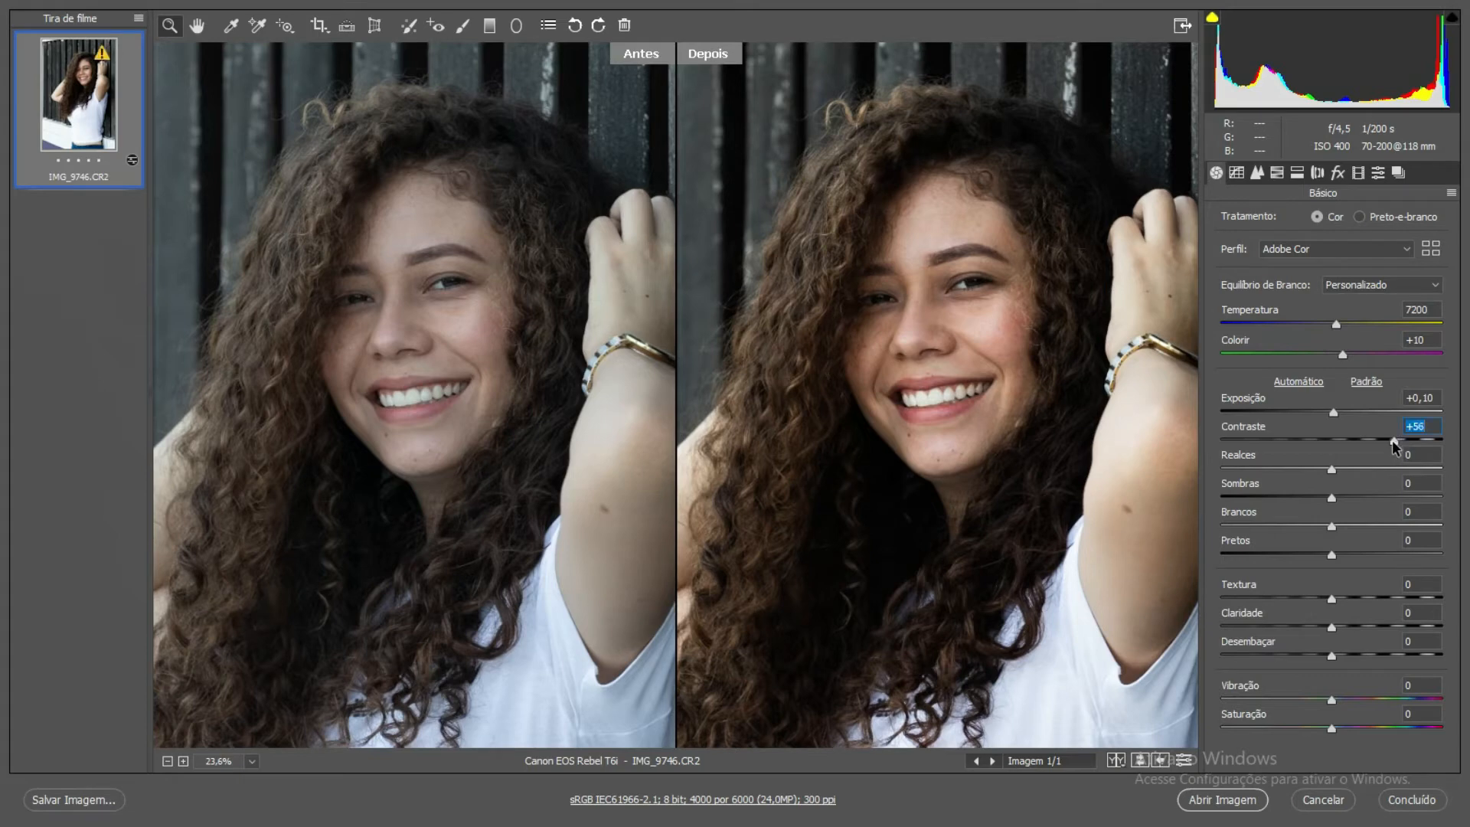
pyautogui.click(1324, 439)
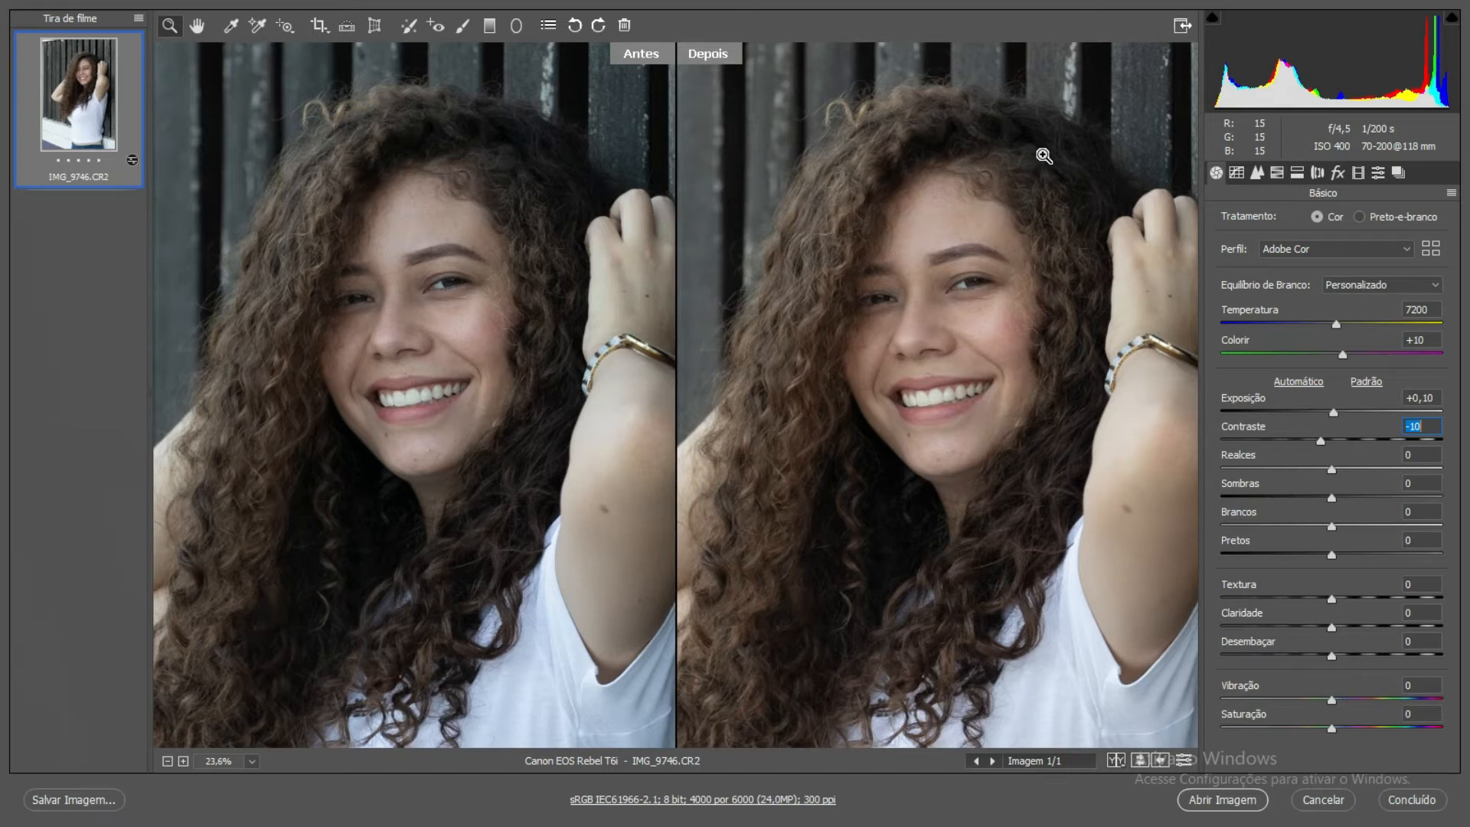
pyautogui.write('-20')
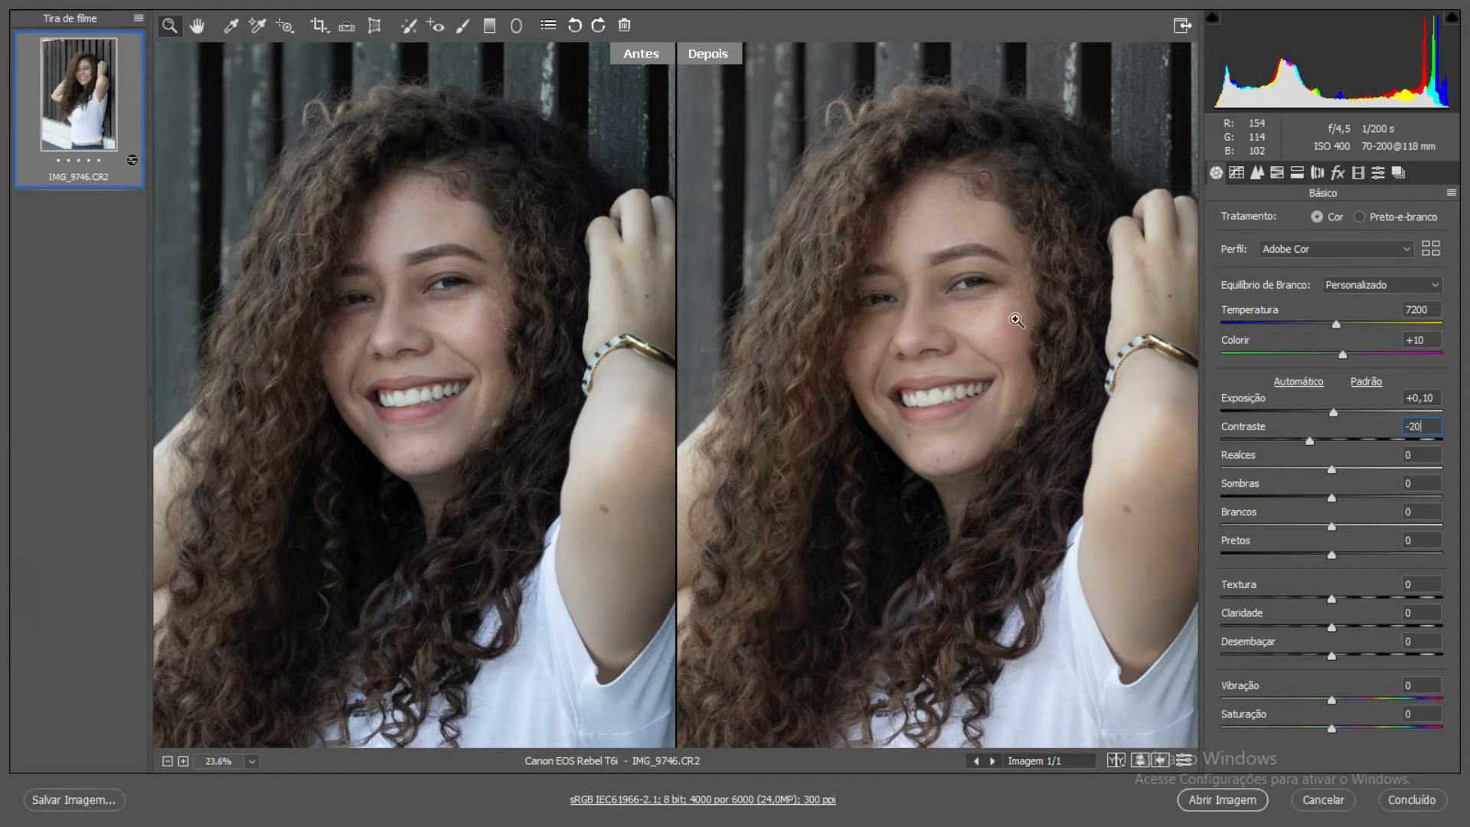
# Try brighter highlights of +43 on the white shirt, and lower Realces to -70.
pyautogui.moveTo(1027, 315)
pyautogui.mouseDown()
pyautogui.moveTo(977, 338)
pyautogui.moveTo(1020, 312)
pyautogui.mouseUp()
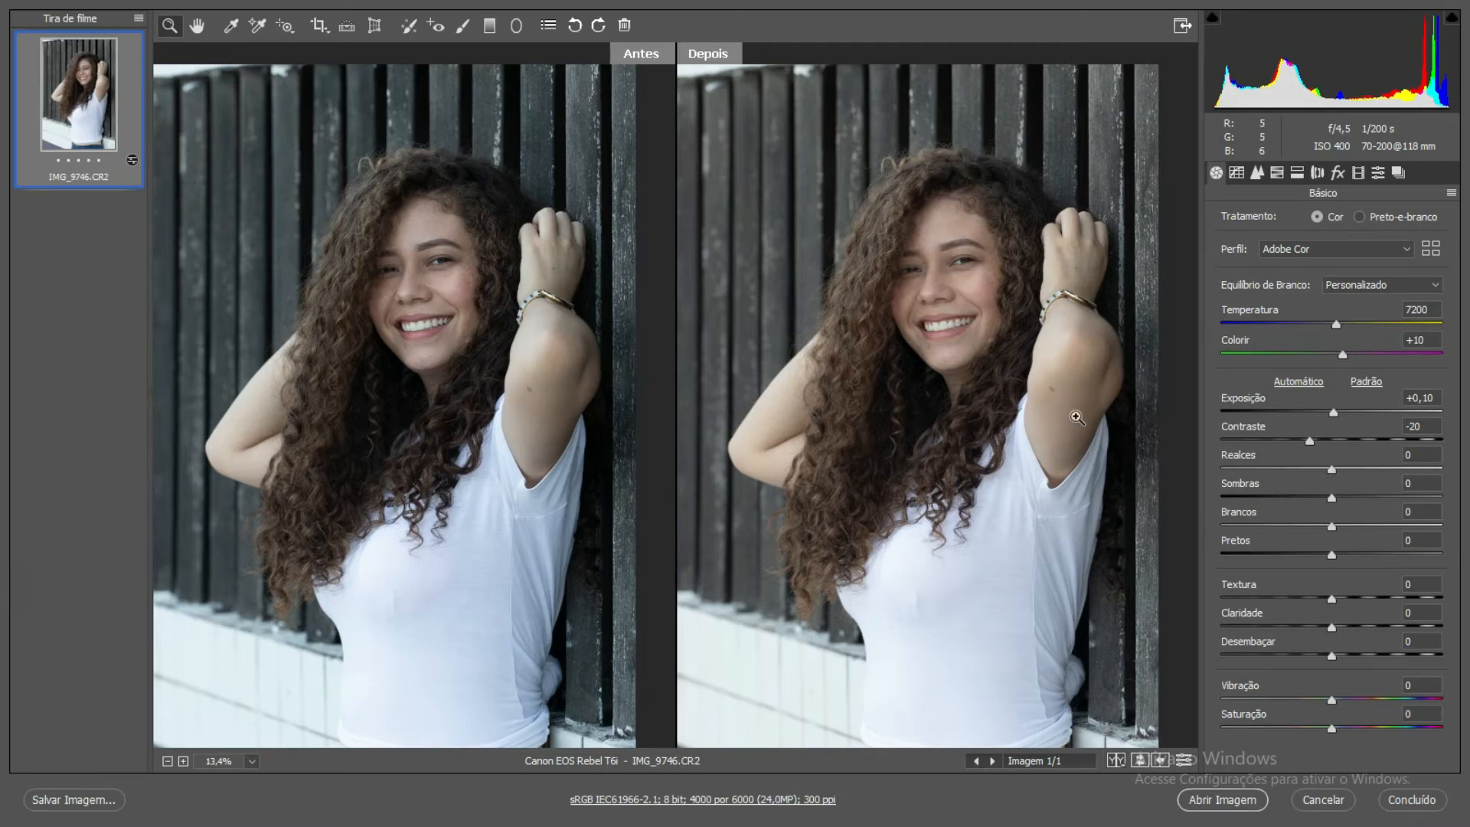
pyautogui.hotkey('ctrl', '0')
pyautogui.scroll(-3, 1041, 421)
pyautogui.scroll(3, 1051, 420)
pyautogui.moveTo(1028, 435); pyautogui.dragTo(1023, 407)
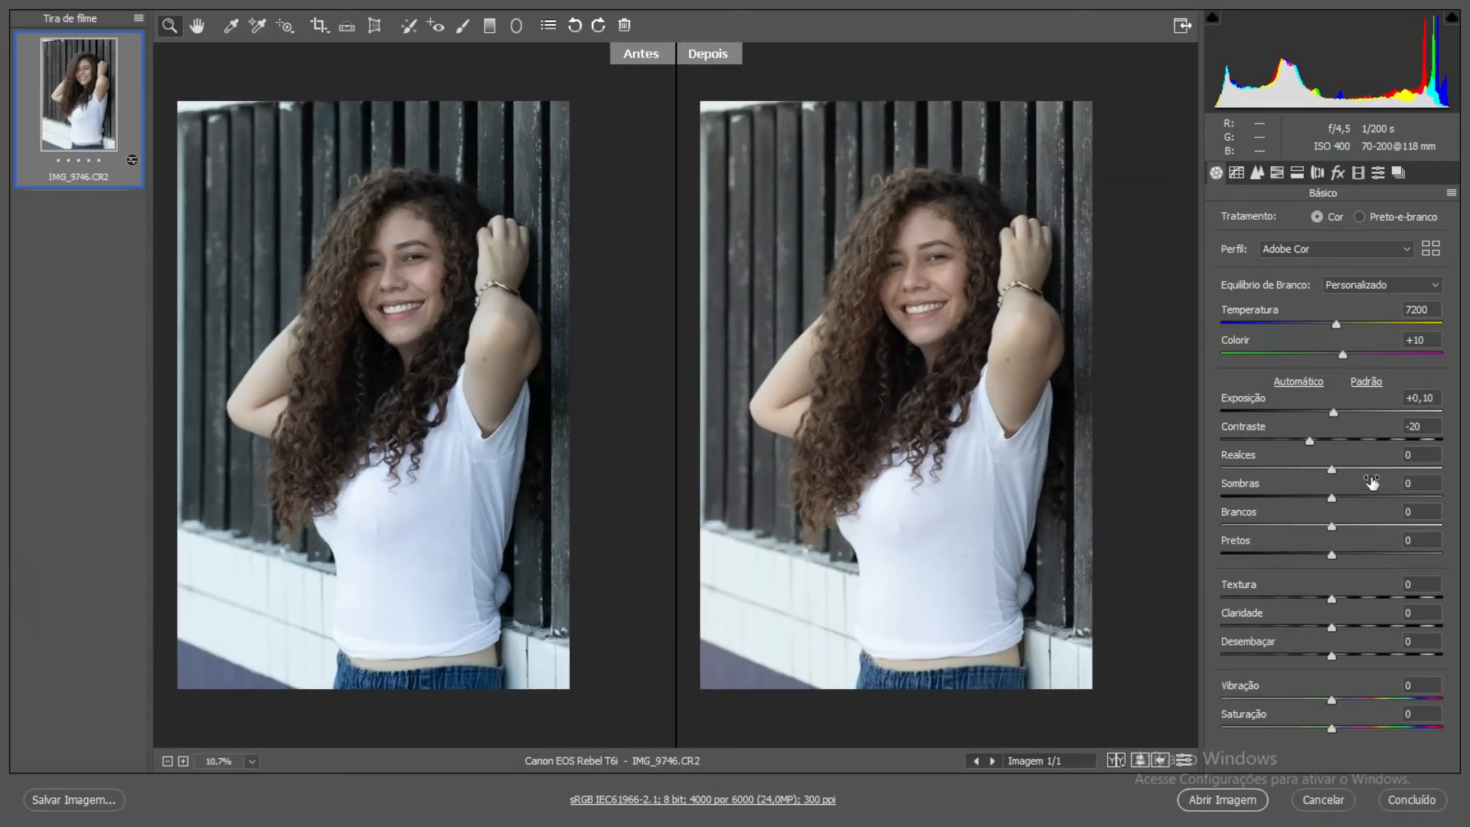
pyautogui.moveTo(1334, 471); pyautogui.dragTo(1380, 470)
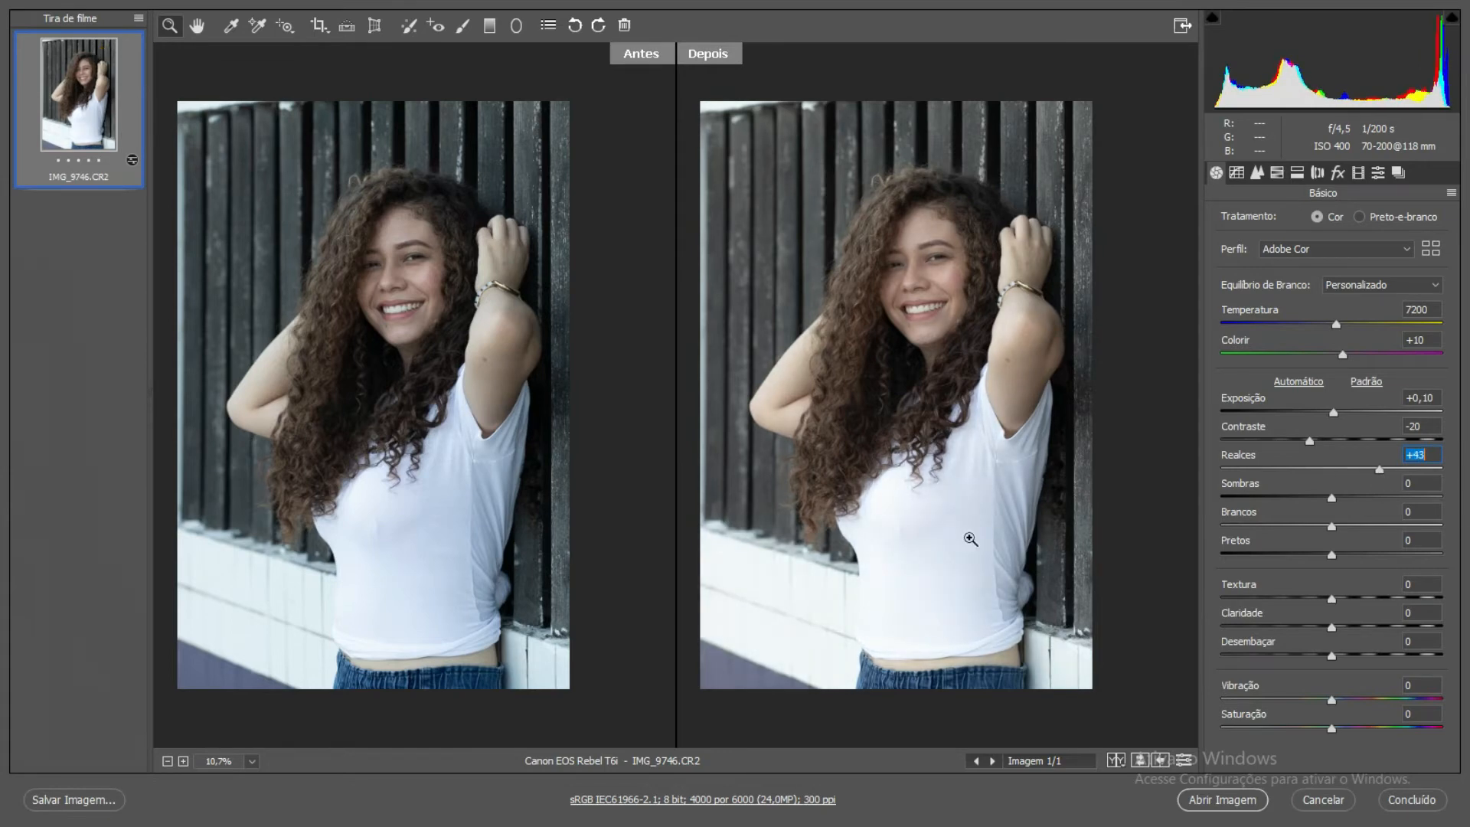
pyautogui.scroll(2, 970, 539)
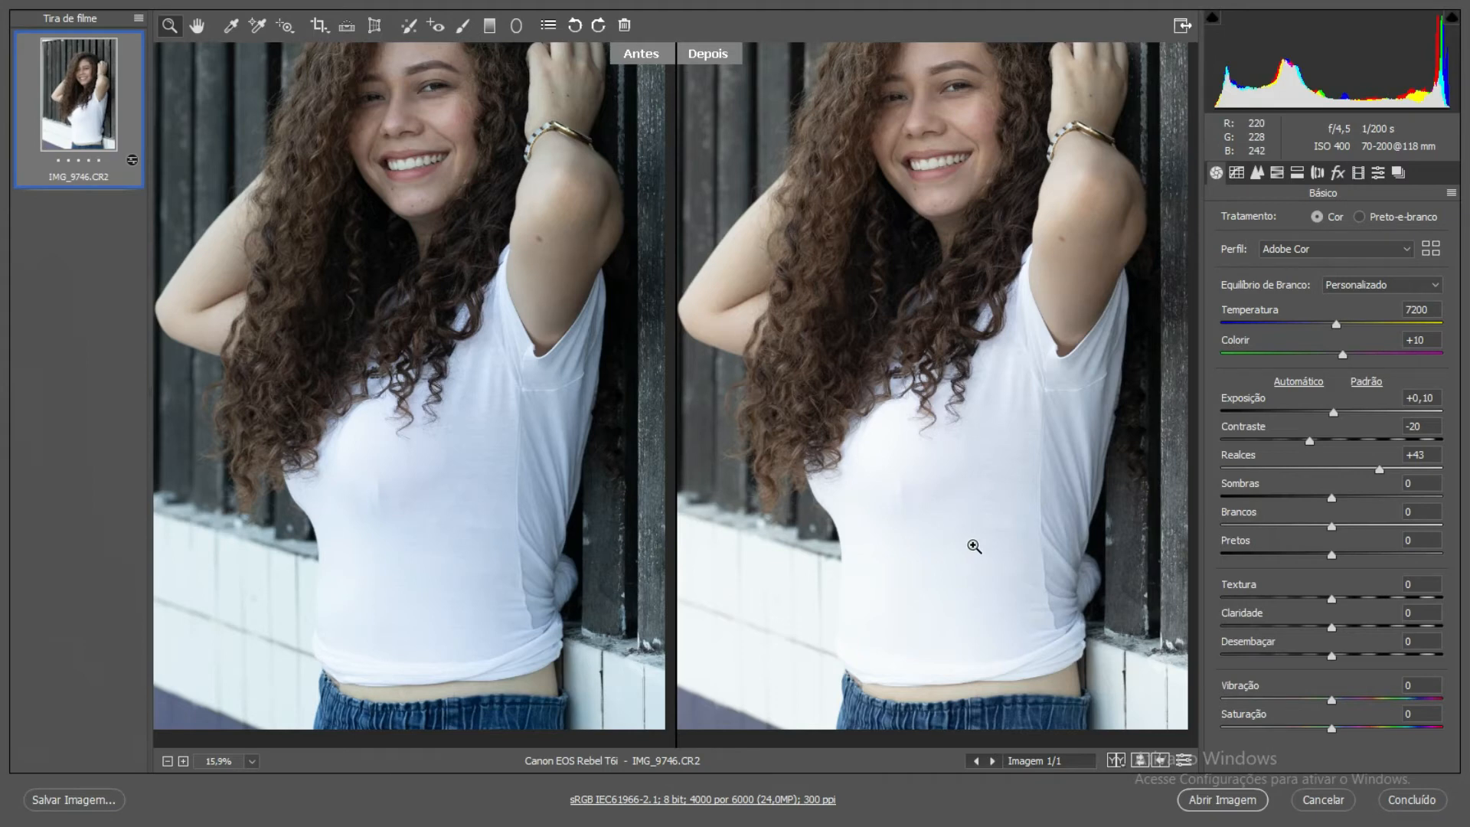
pyautogui.scroll(-2, 1057, 482)
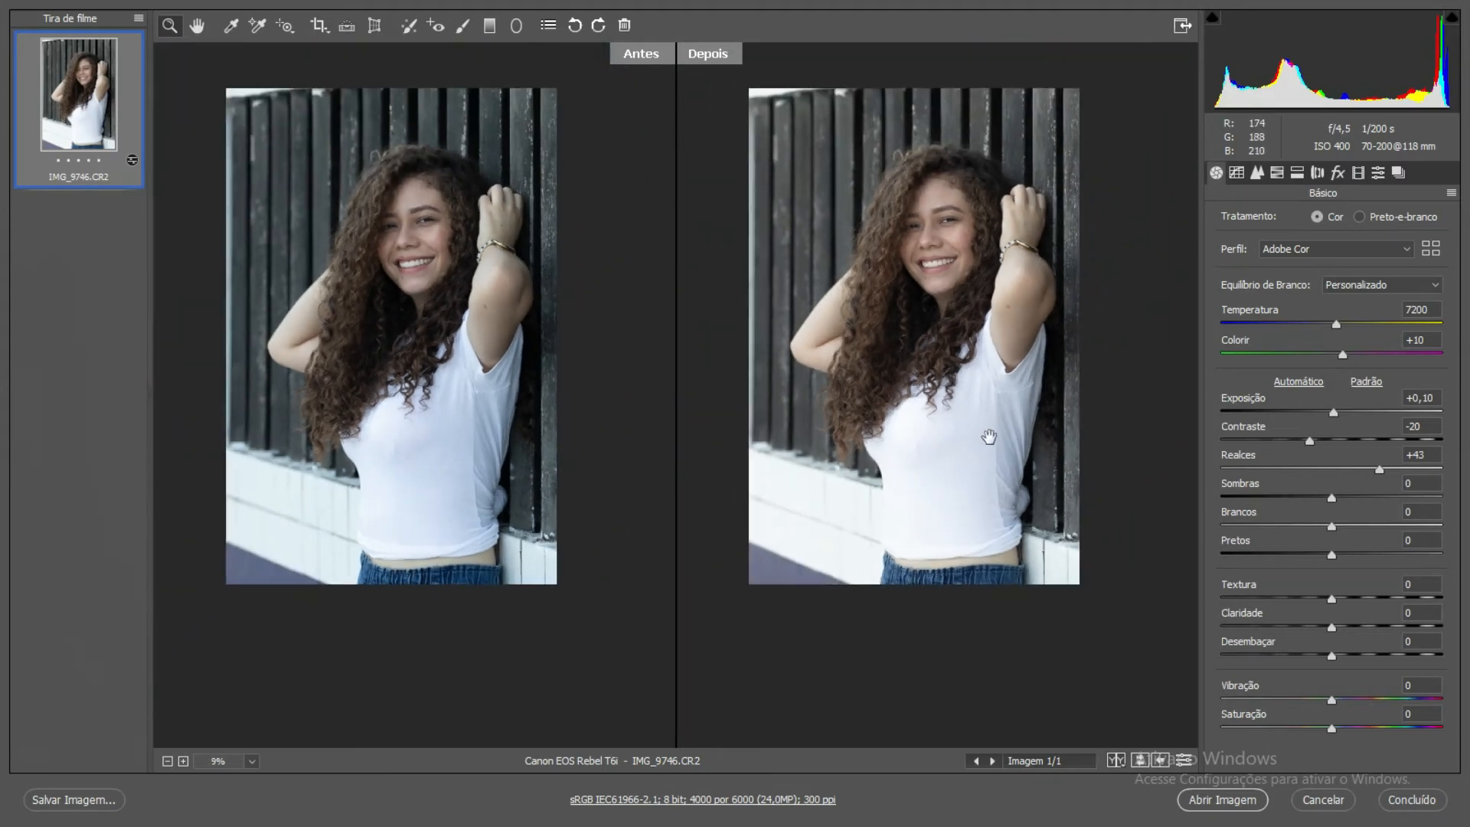
pyautogui.scroll(2, 1023, 468)
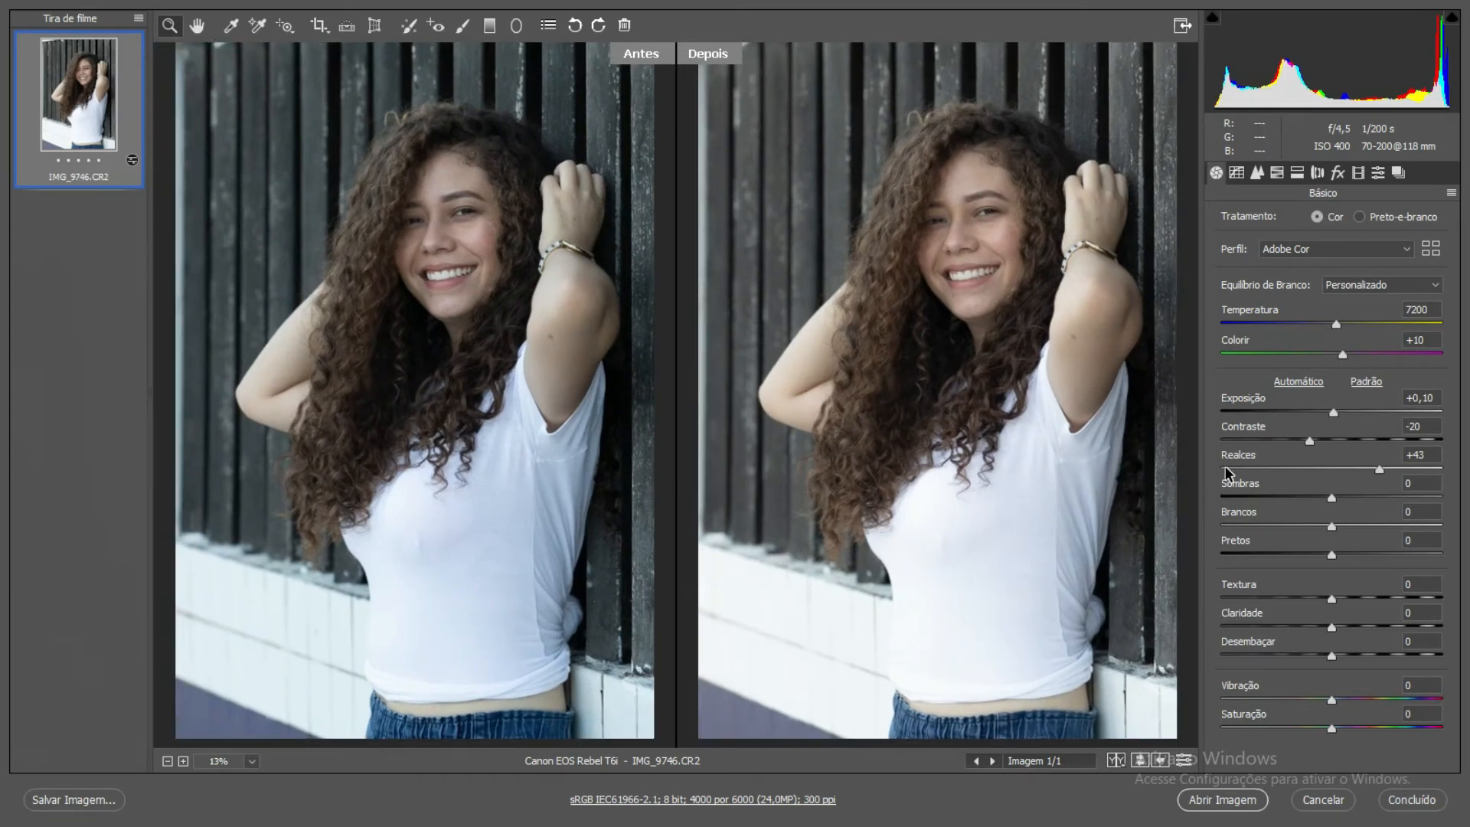
pyautogui.moveTo(1380, 467); pyautogui.dragTo(1254, 474)
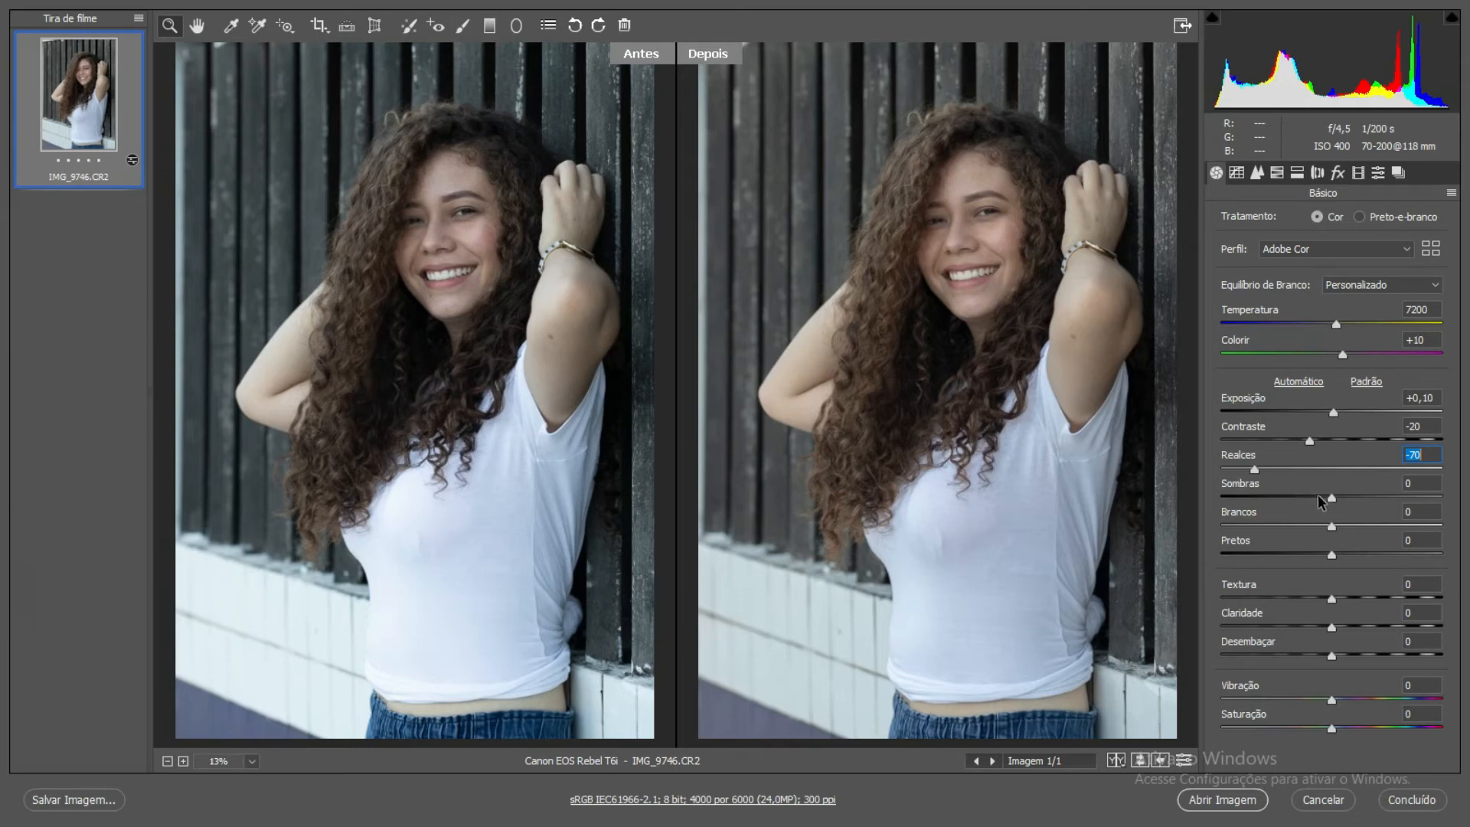
# Test darker shadows of -50 on the hair and face, and raise Sombras to +30.
pyautogui.scroll(5, 1018, 154)
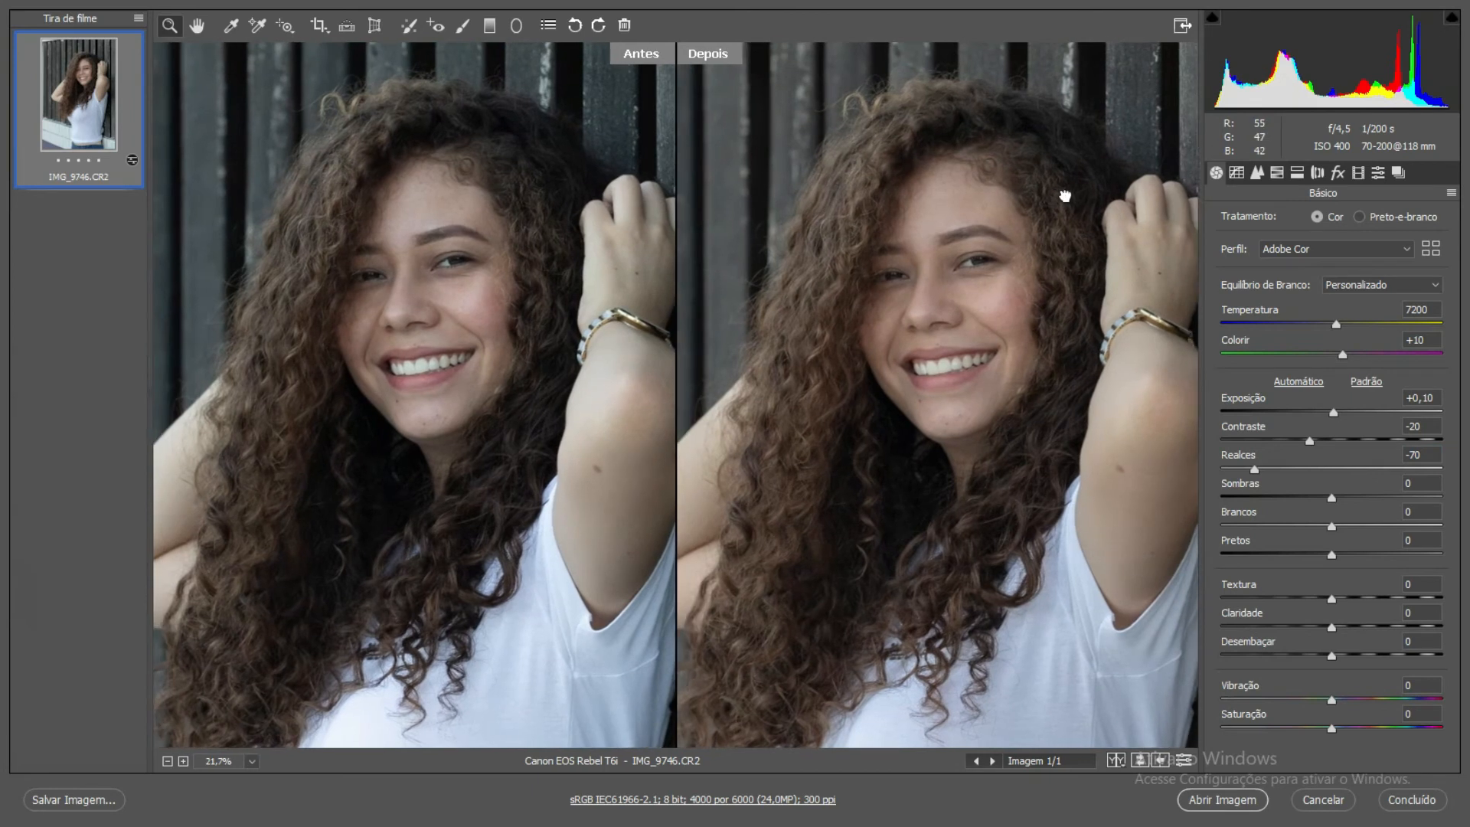
pyautogui.moveTo(1065, 196); pyautogui.dragTo(1072, 196)
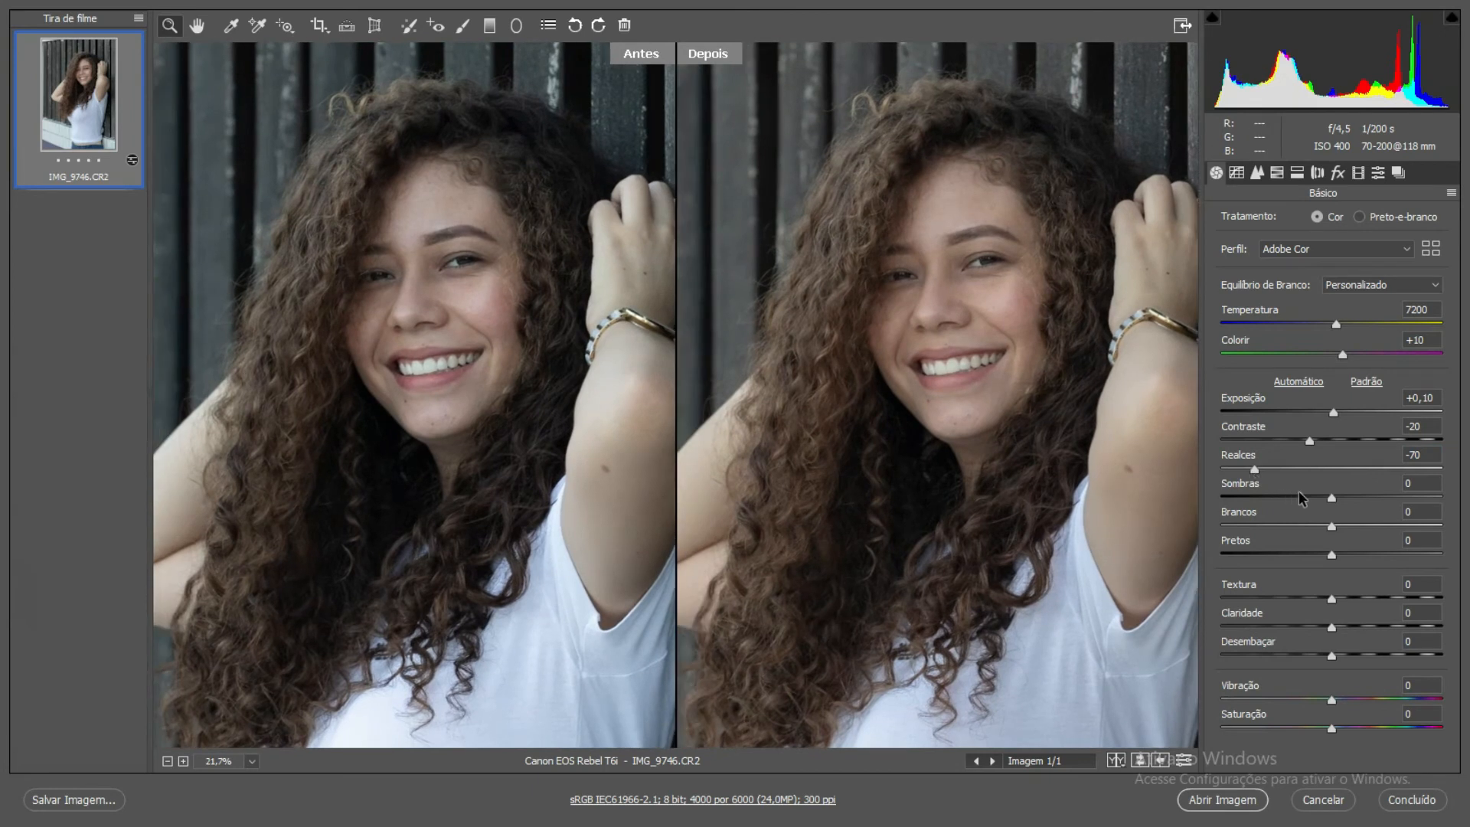
pyautogui.click(1333, 499)
pyautogui.moveTo(1333, 500); pyautogui.dragTo(1258, 499)
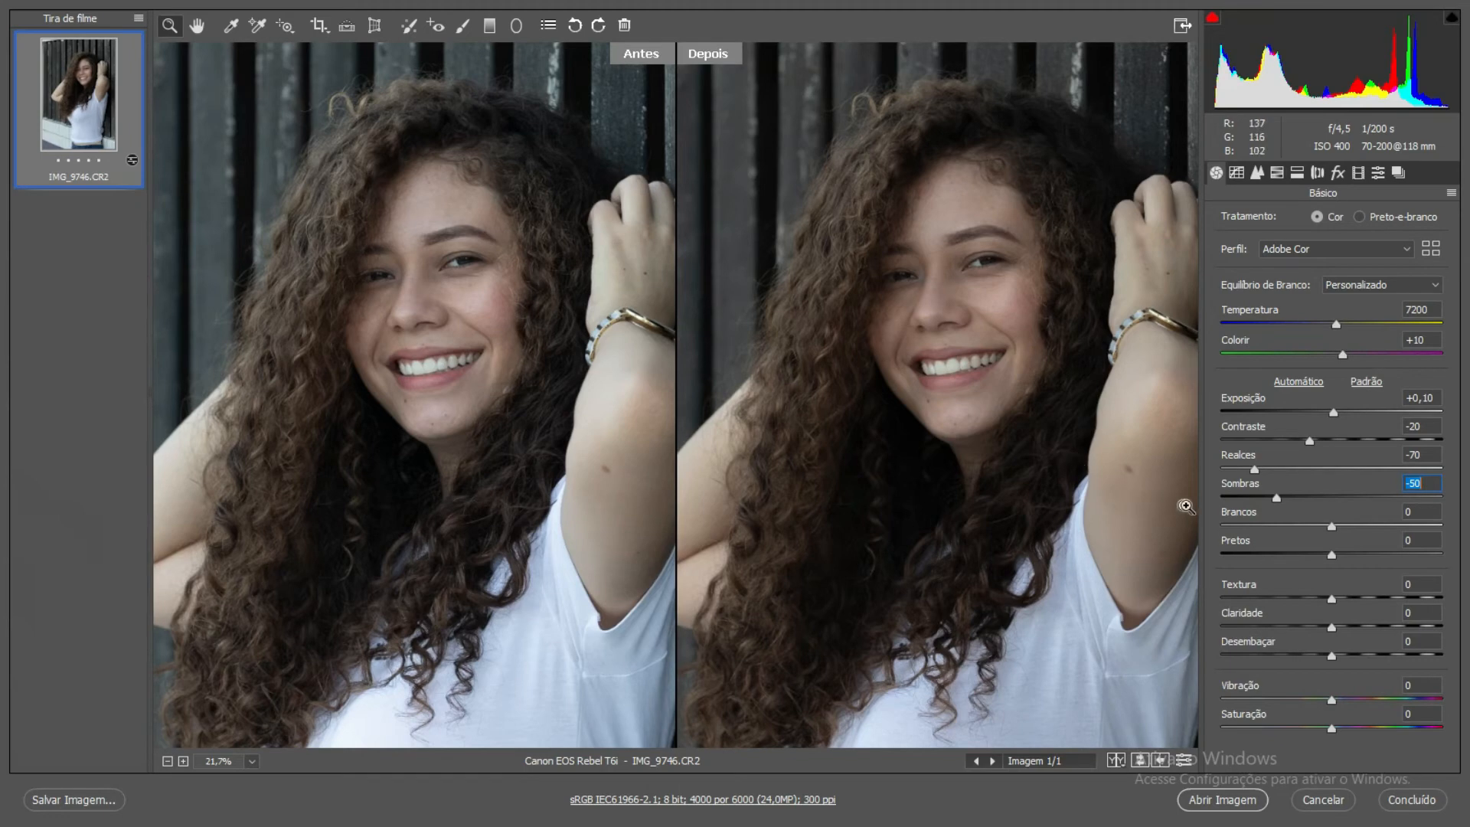
pyautogui.moveTo(1280, 501); pyautogui.dragTo(1336, 498)
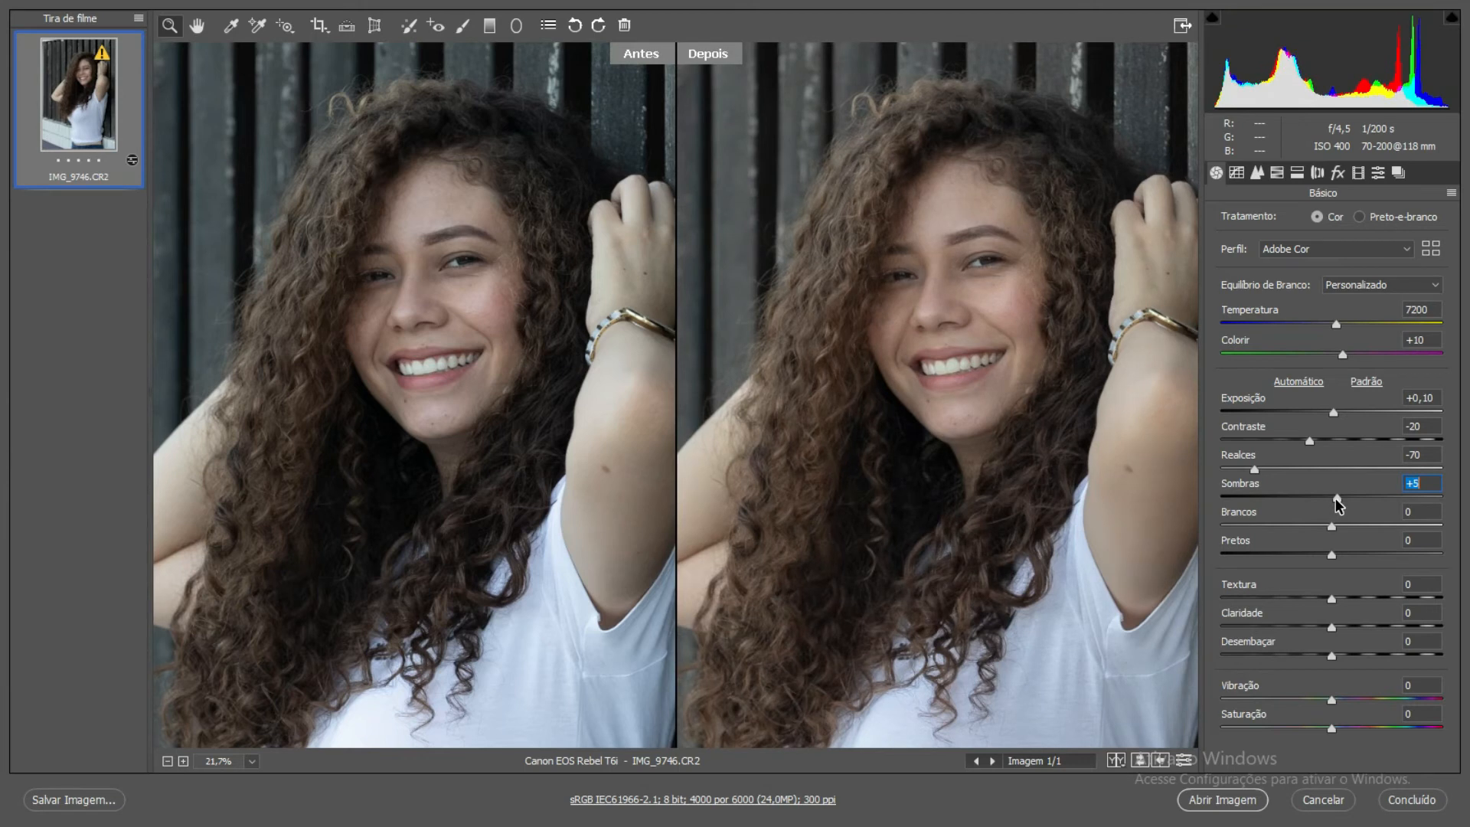
pyautogui.moveTo(1338, 499); pyautogui.dragTo(1357, 498)
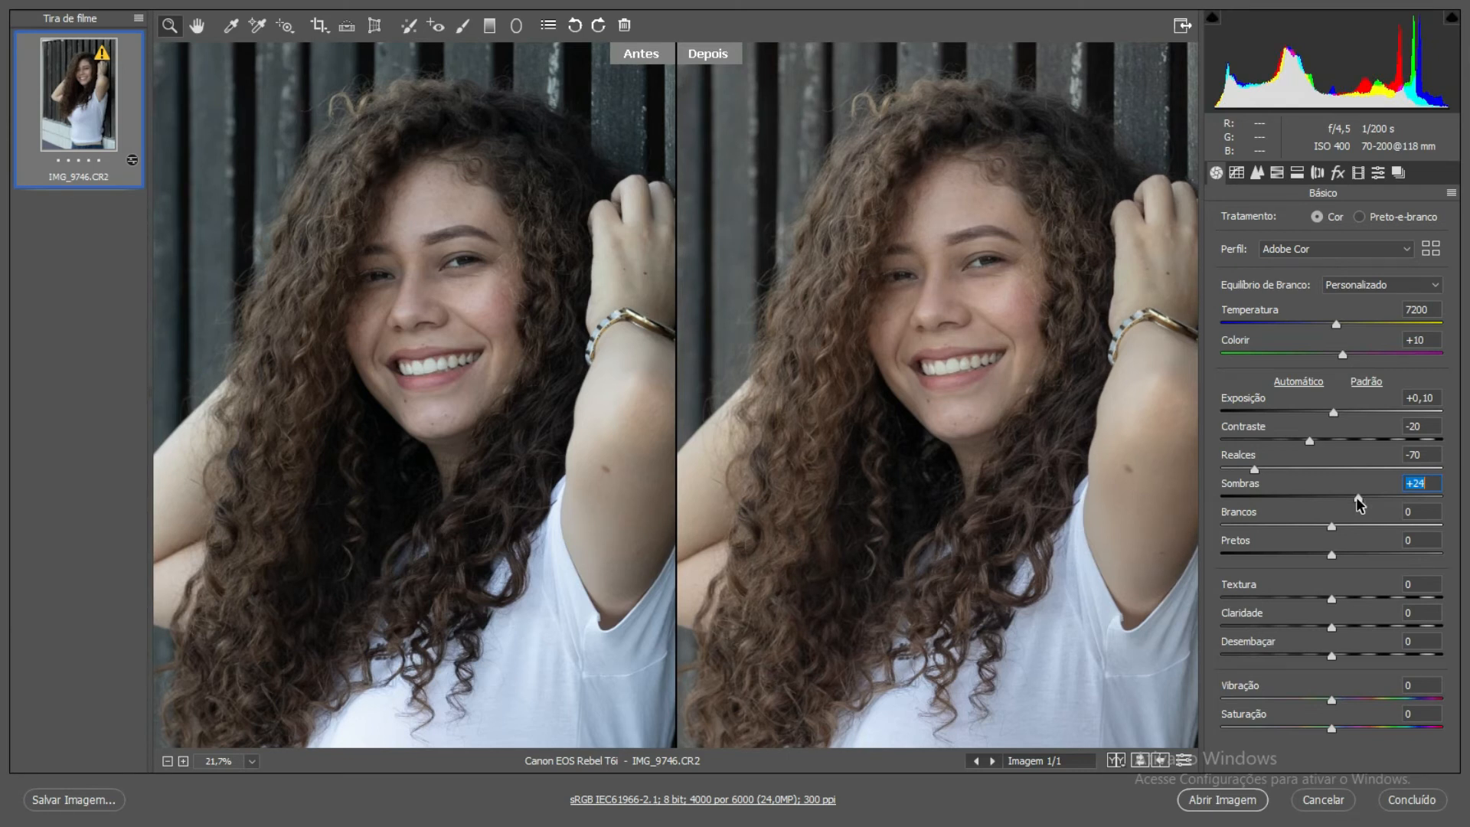
pyautogui.moveTo(1358, 497); pyautogui.dragTo(1363, 498)
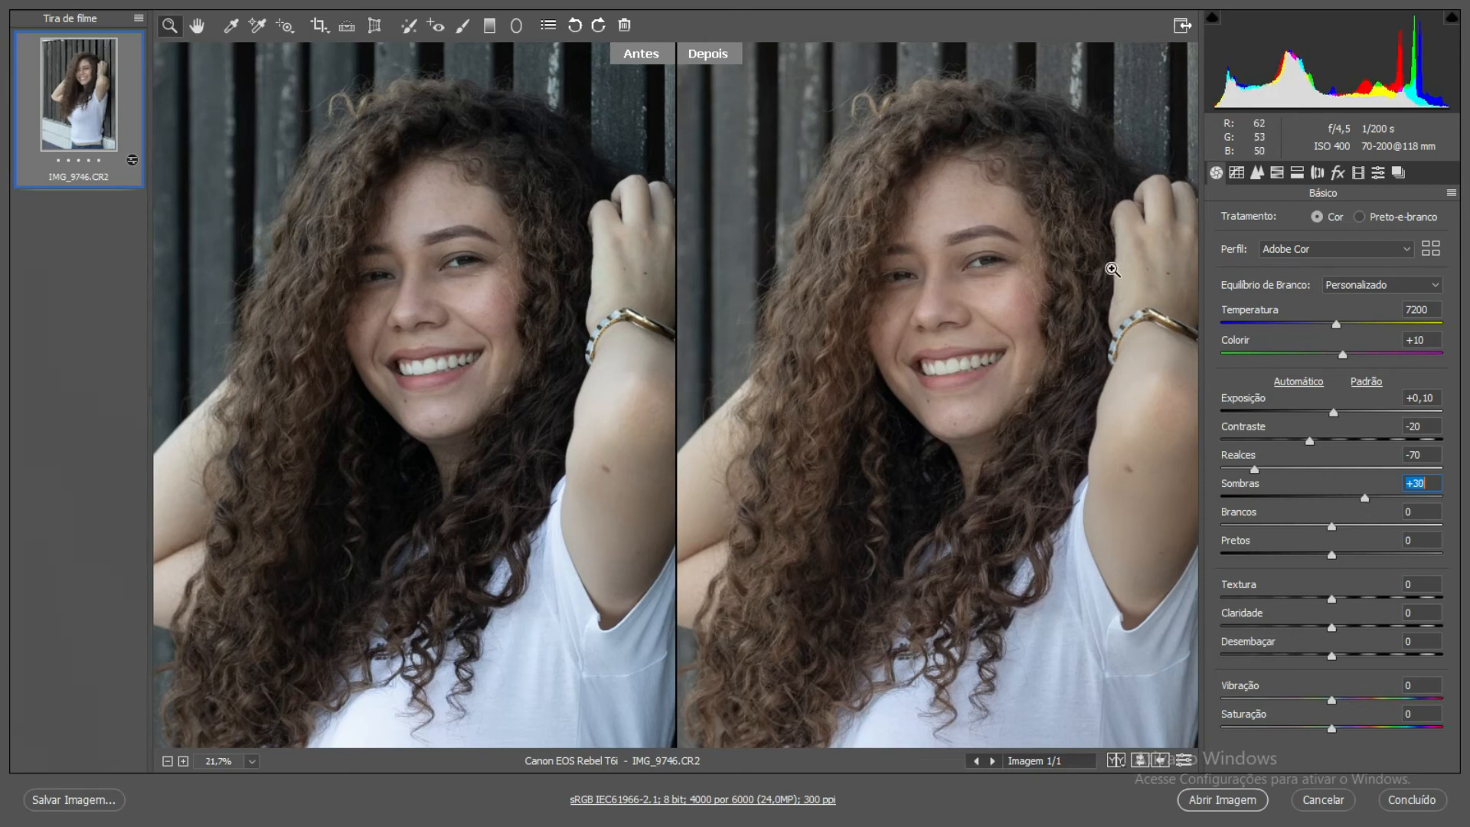
# Inspect the face, hair and background, try Brancos at +71, and set it to 5.
pyautogui.moveTo(1111, 267); pyautogui.dragTo(1077, 262)
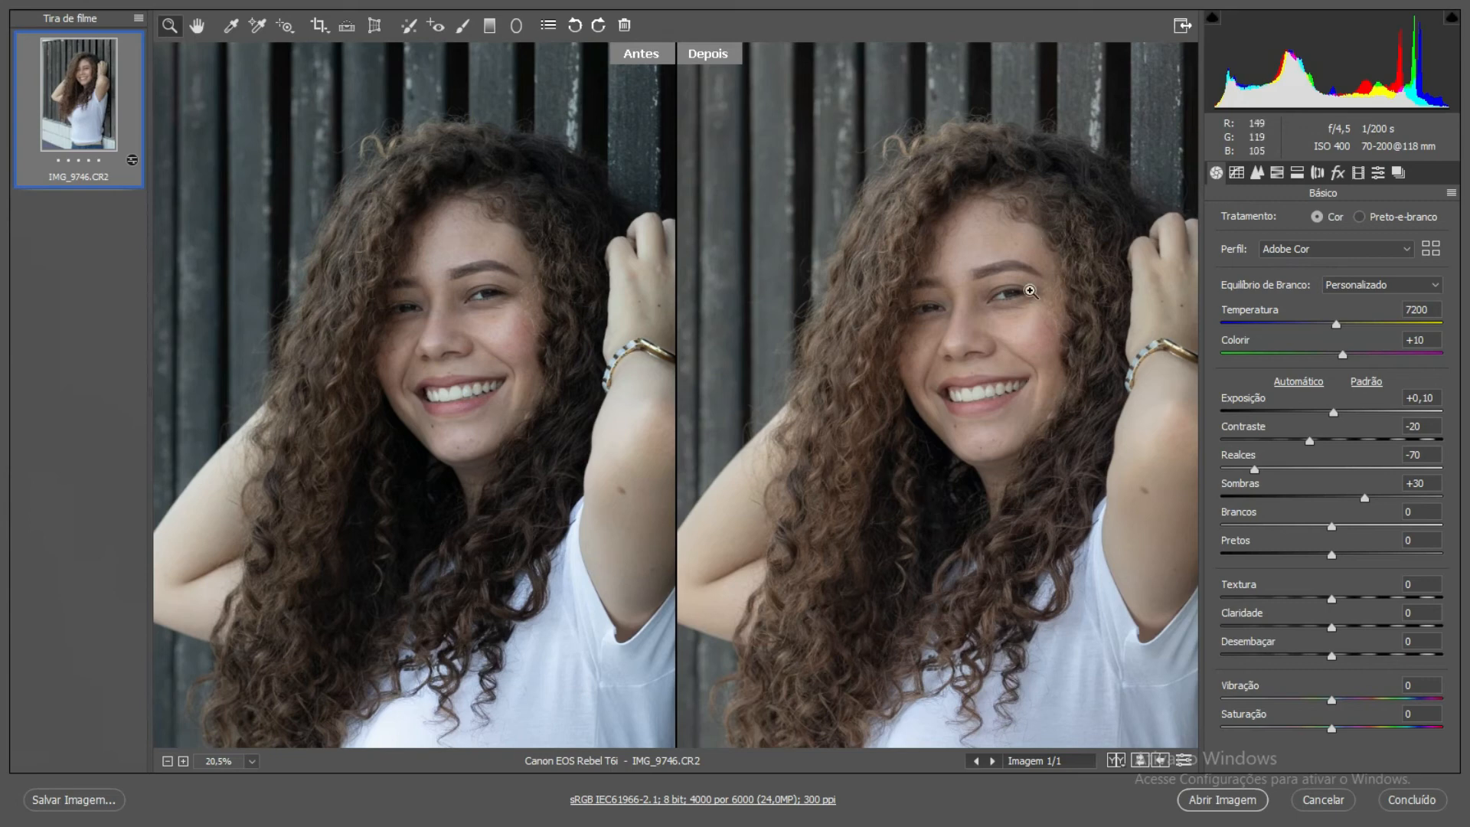
pyautogui.moveTo(1080, 397); pyautogui.dragTo(1018, 154)
pyautogui.moveTo(942, 299); pyautogui.dragTo(1025, 610)
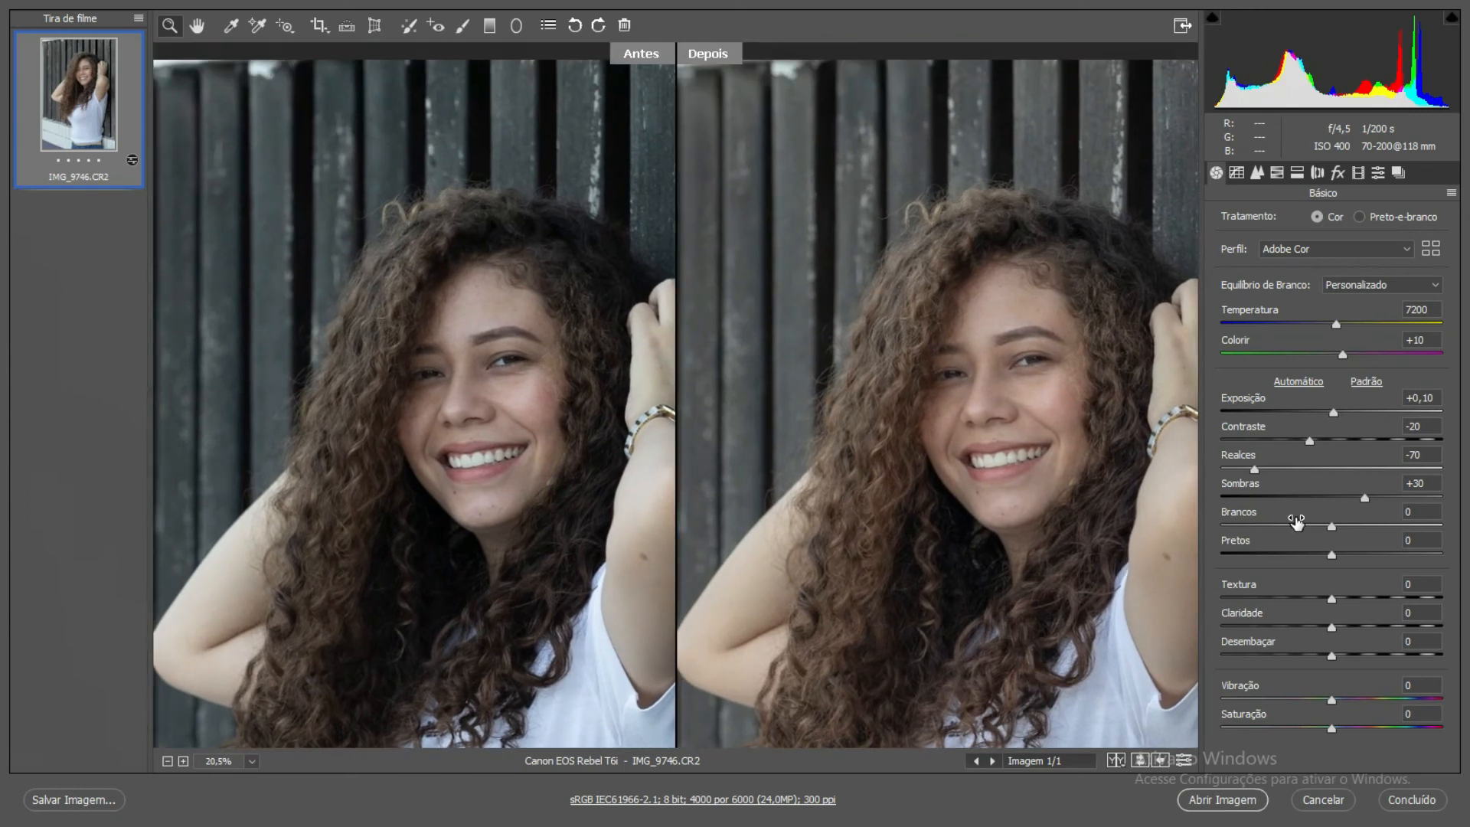
pyautogui.moveTo(1116, 461); pyautogui.dragTo(1068, 412)
pyautogui.scroll(-3, 1081, 423)
pyautogui.scroll(1, 1072, 429)
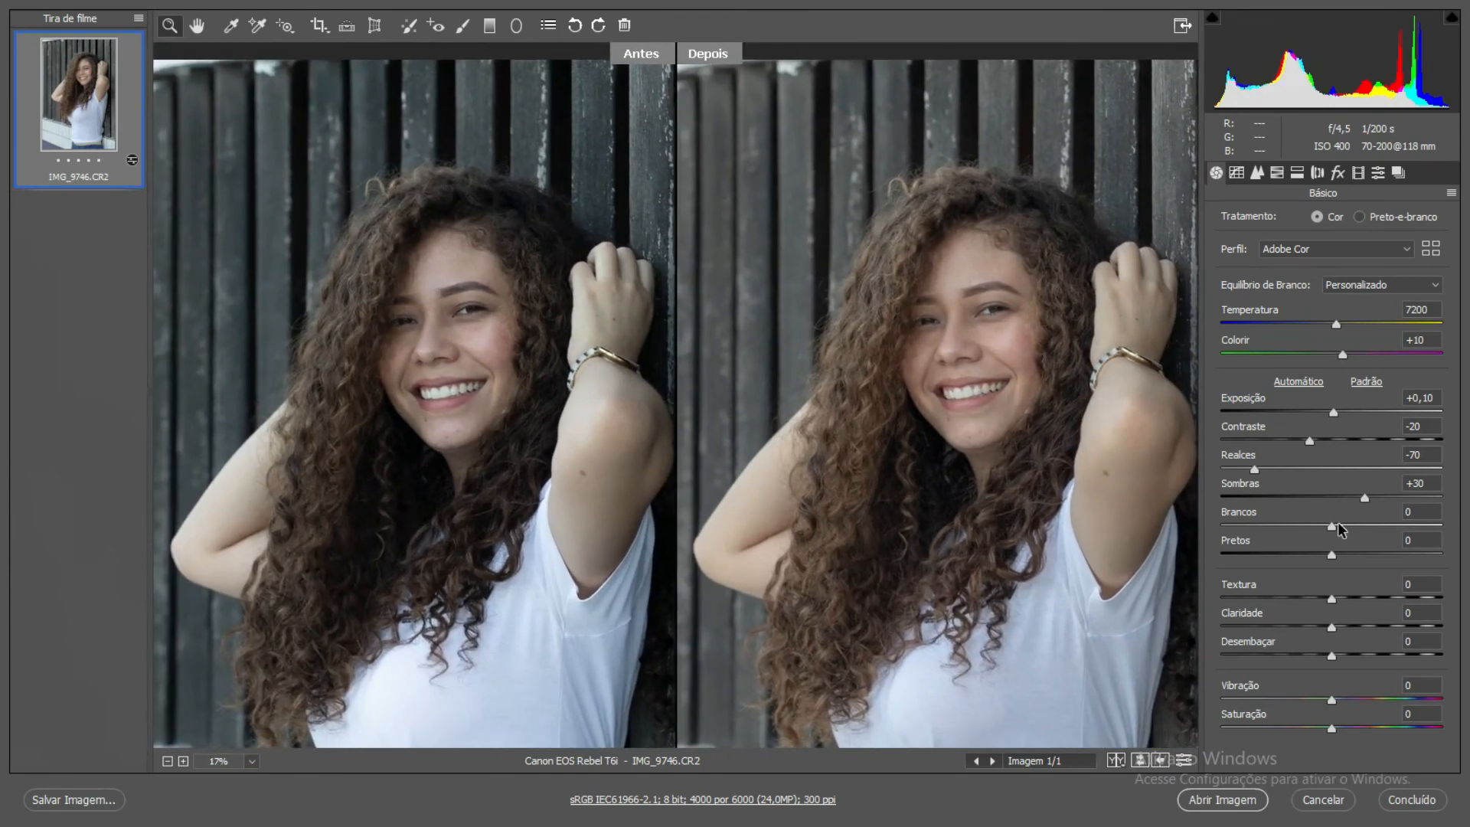
pyautogui.moveTo(1339, 523); pyautogui.dragTo(1340, 526)
pyautogui.moveTo(1342, 527); pyautogui.dragTo(1409, 528)
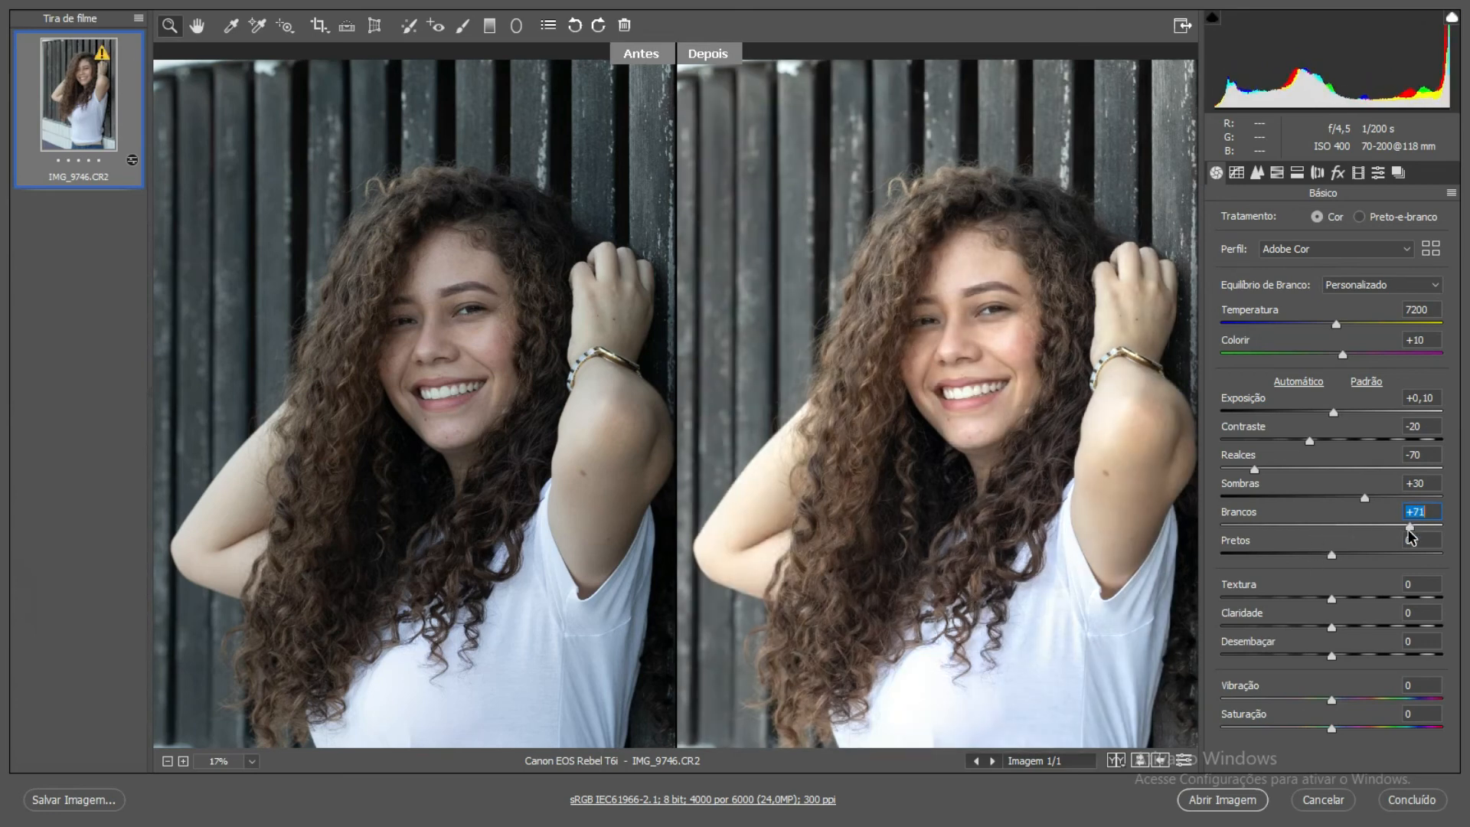
pyautogui.write('5')
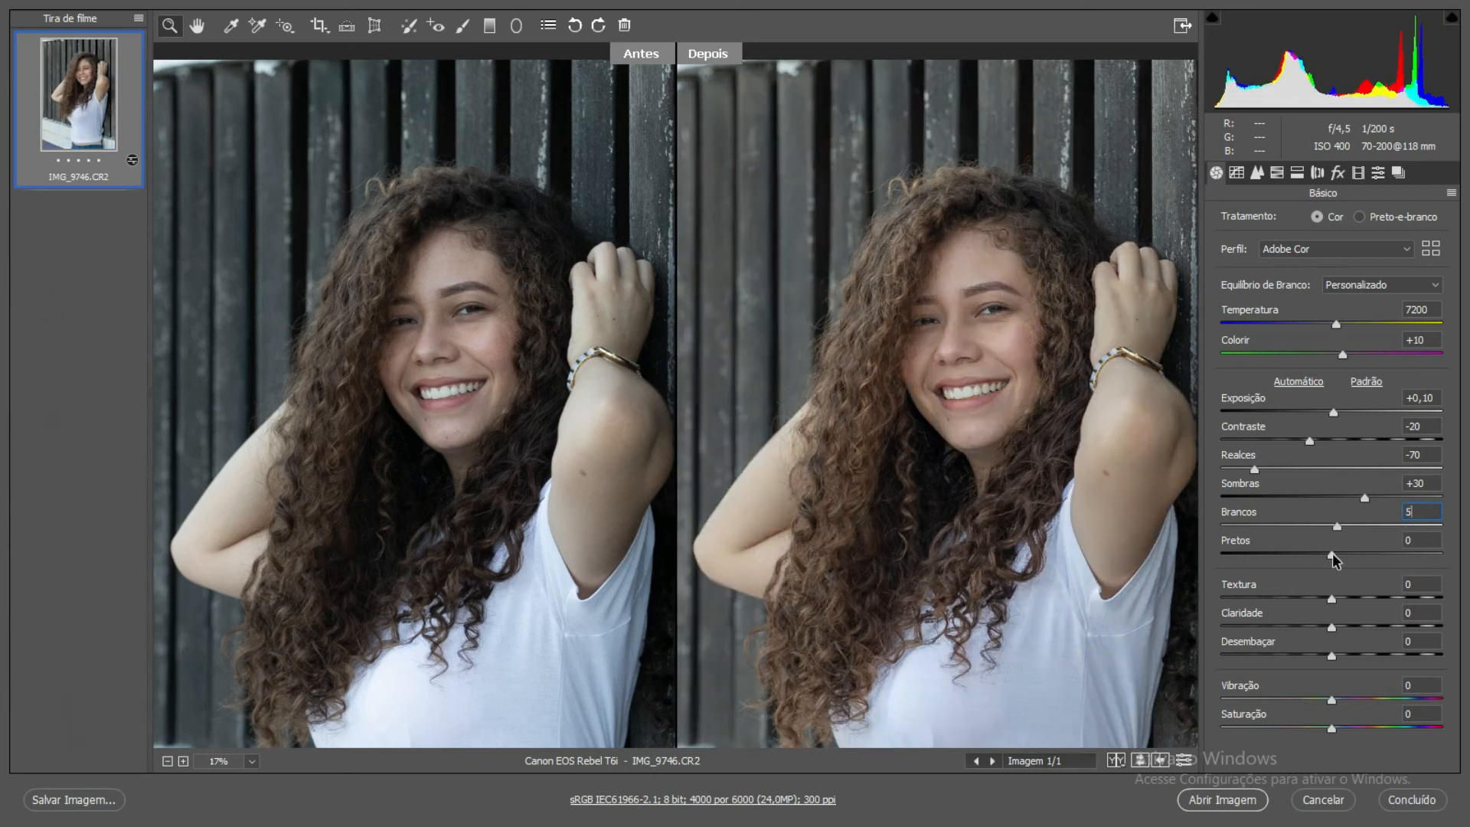
# Try deeper blacks of -38 on the portrait, and set Pretos to -10.
pyautogui.moveTo(1334, 554); pyautogui.dragTo(1331, 554)
pyautogui.moveTo(1328, 557); pyautogui.dragTo(1289, 557)
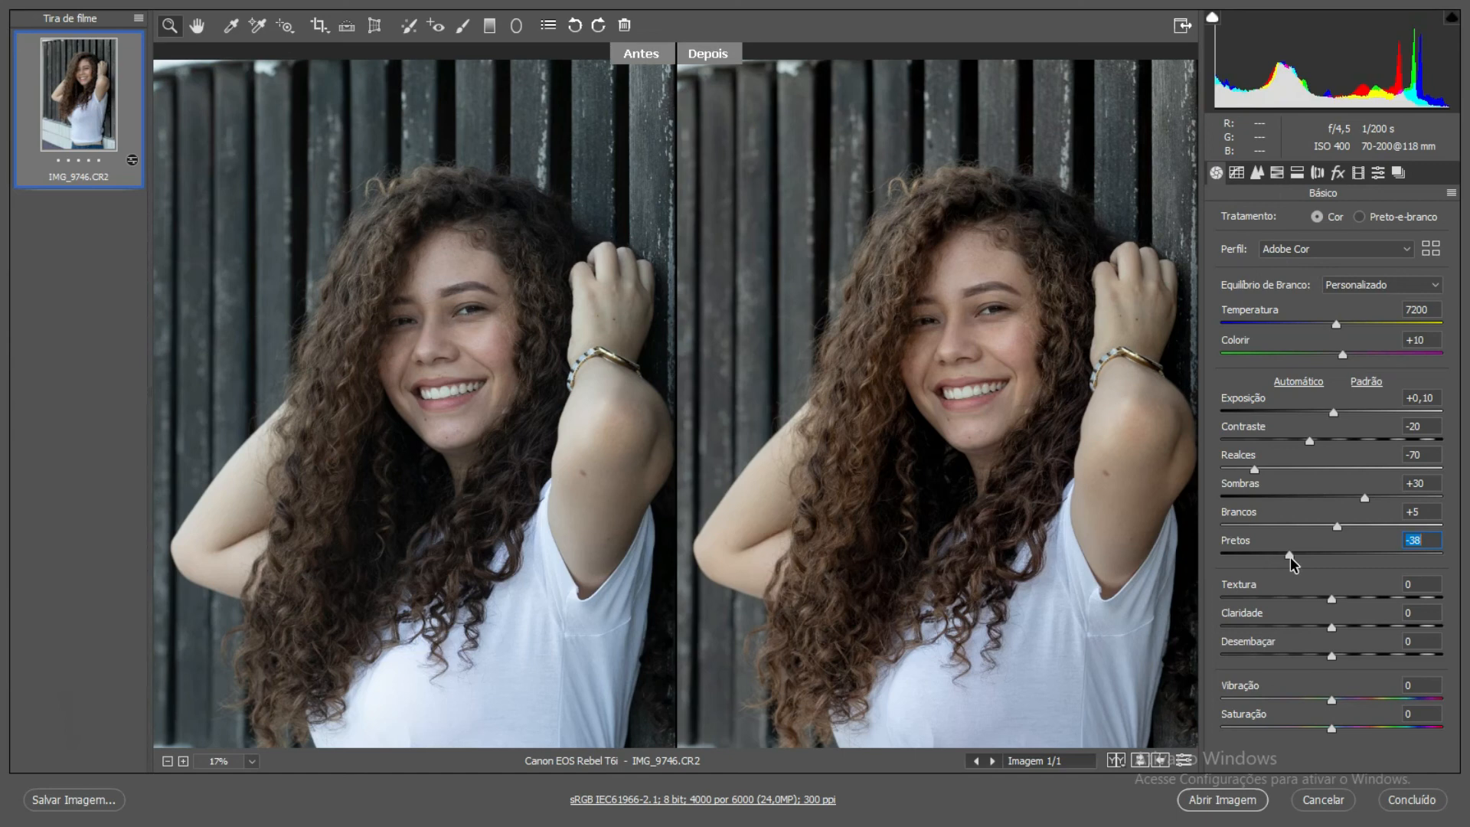
pyautogui.write('-10')
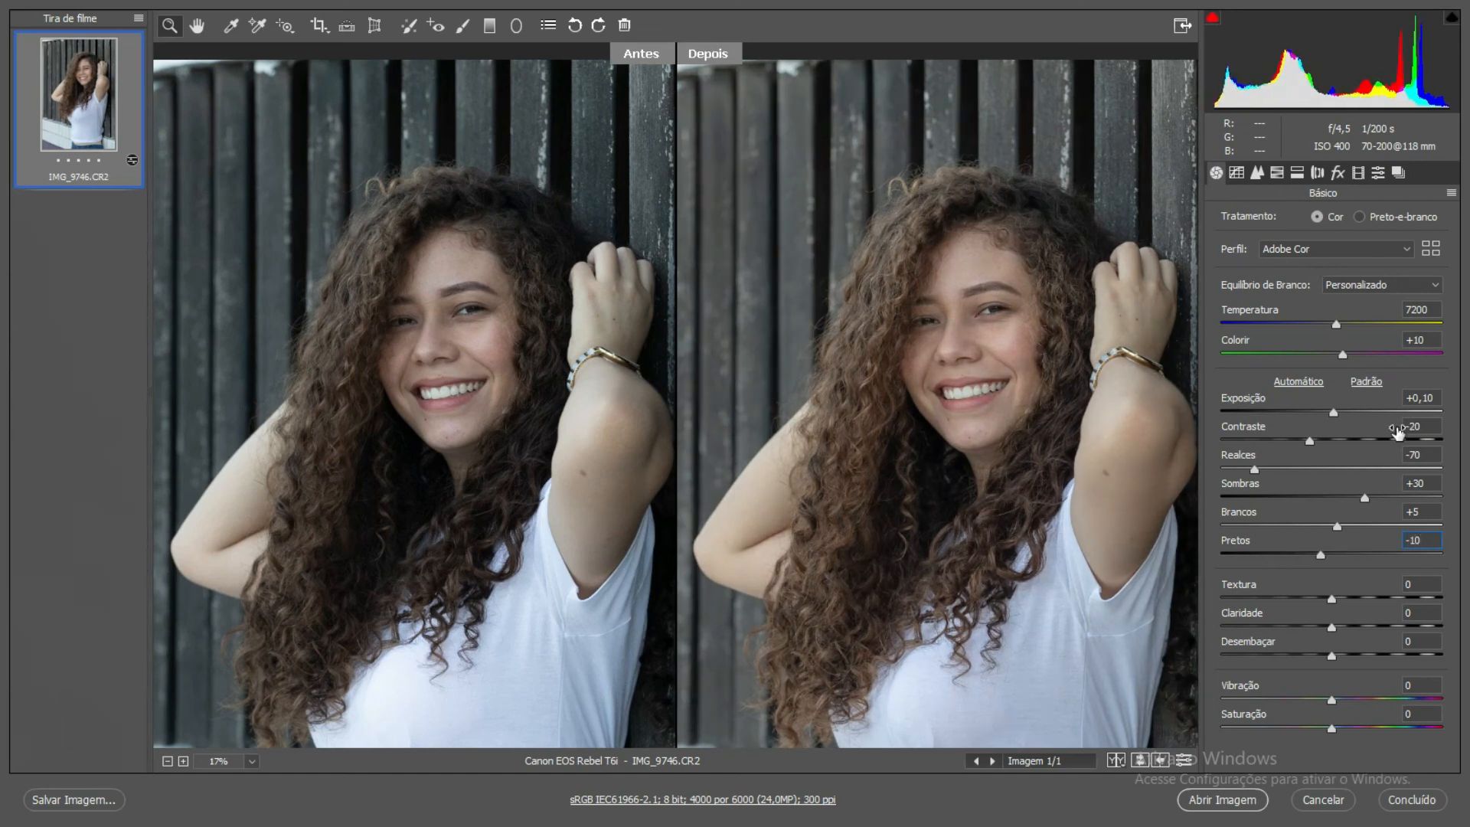
# Compare the before and after versions of the portrait, examining the face and hair up close and the whole photo.
pyautogui.keyDown('alt'); pyautogui.click(949, 408); pyautogui.keyUp('alt')
pyautogui.click(954, 428)
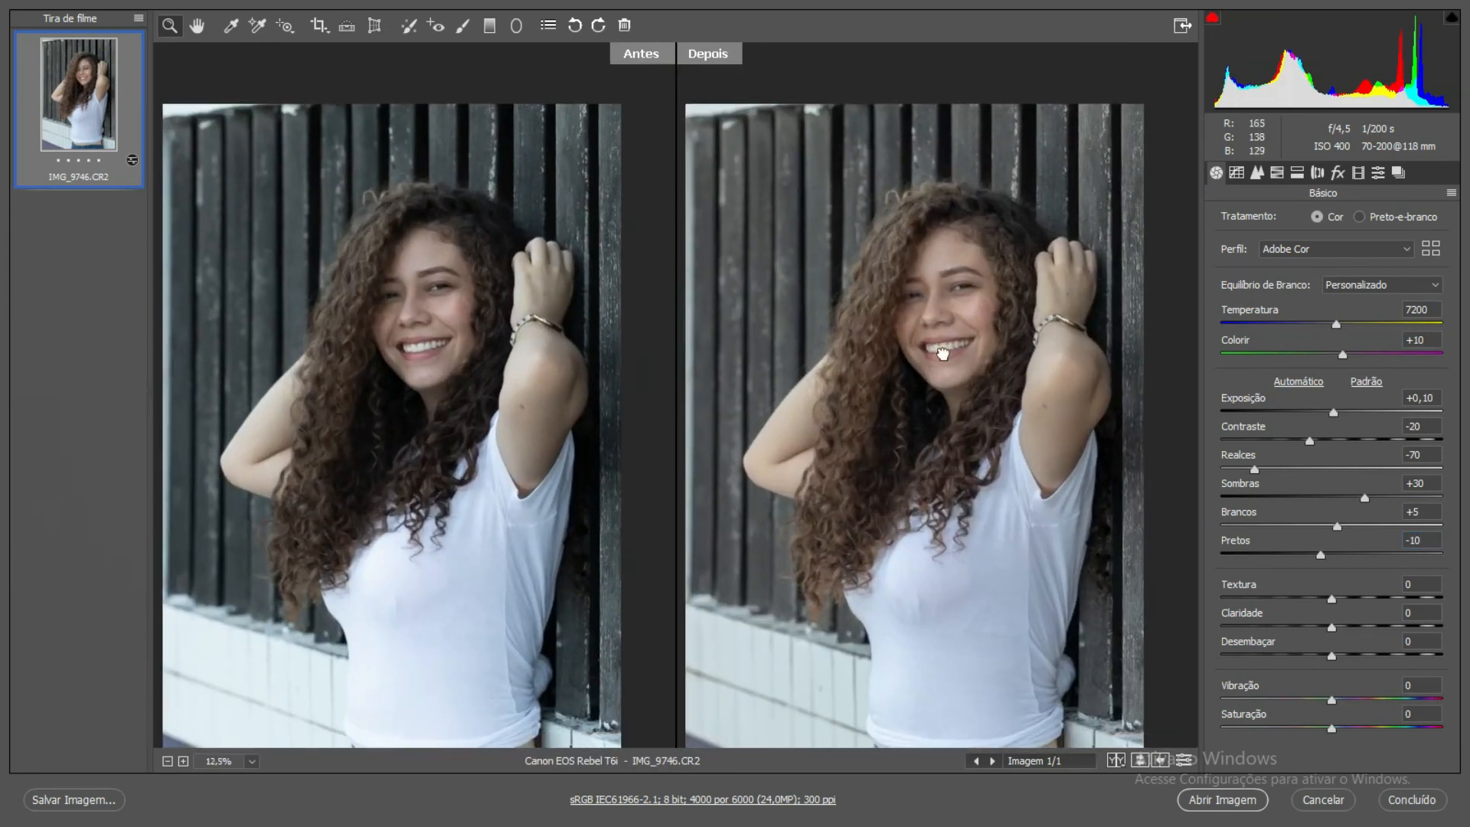
pyautogui.click(985, 248)
pyautogui.moveTo(985, 247); pyautogui.dragTo(1048, 285)
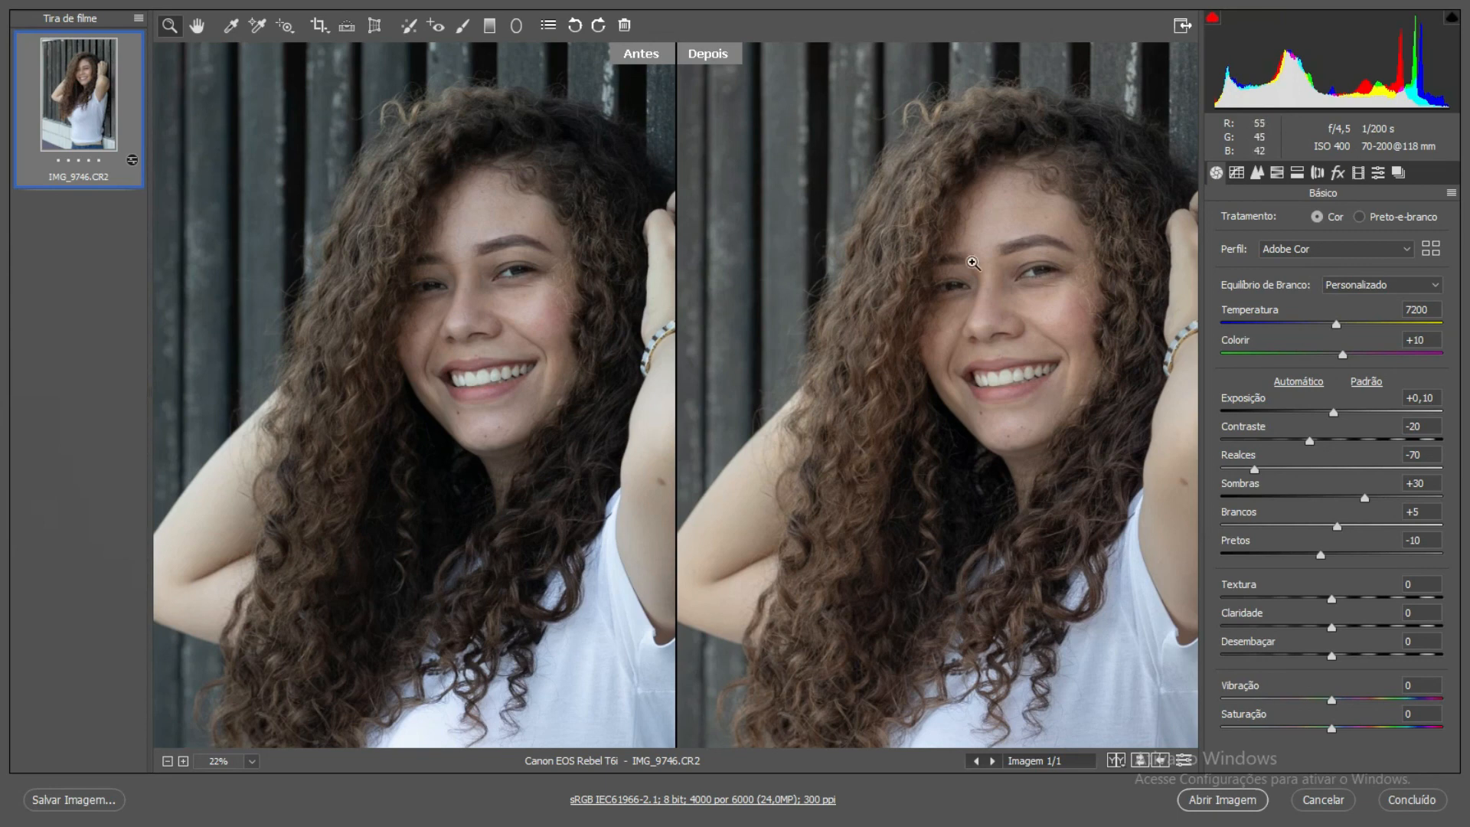
pyautogui.hotkey('ctrl', '0')
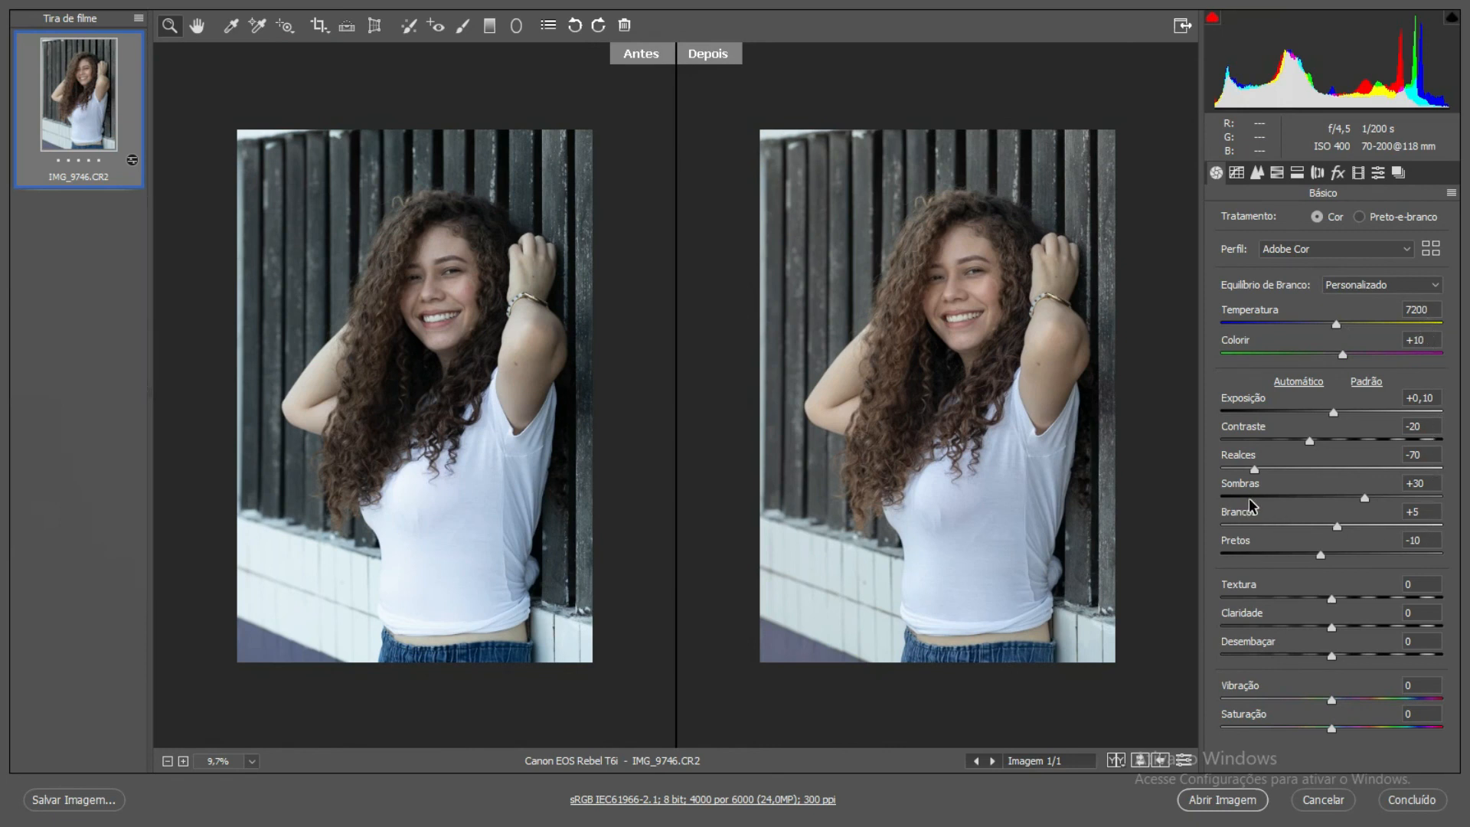
pyautogui.click(995, 315)
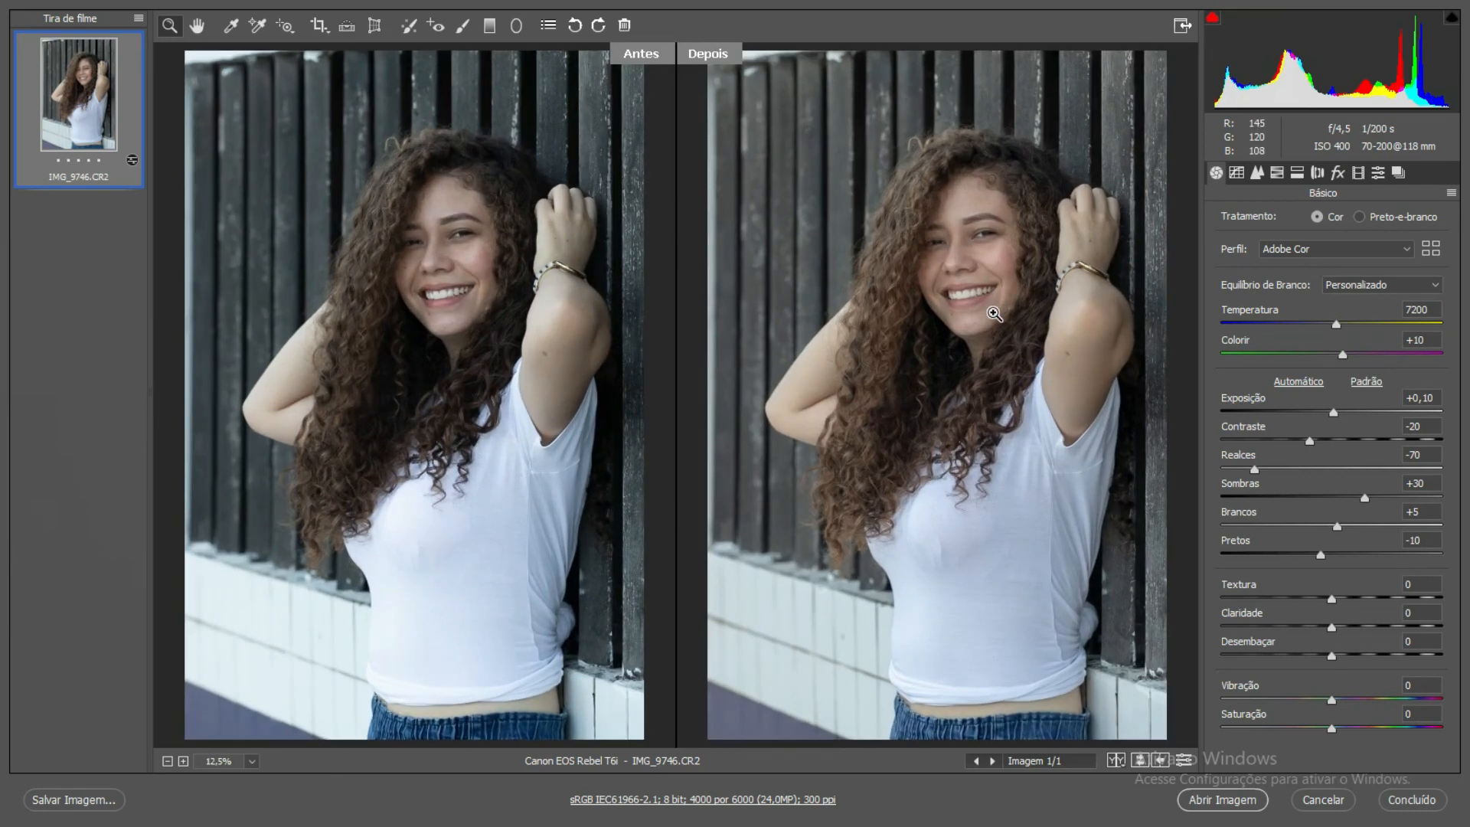